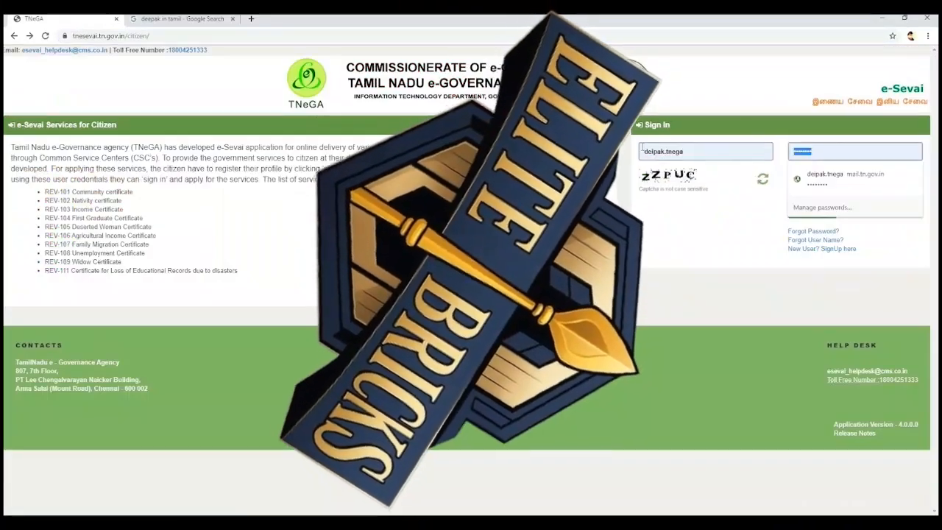
# Sign in with the account password and captcha ZZPUC, then open Revenue Department services.
pyautogui.press('BackSpace')
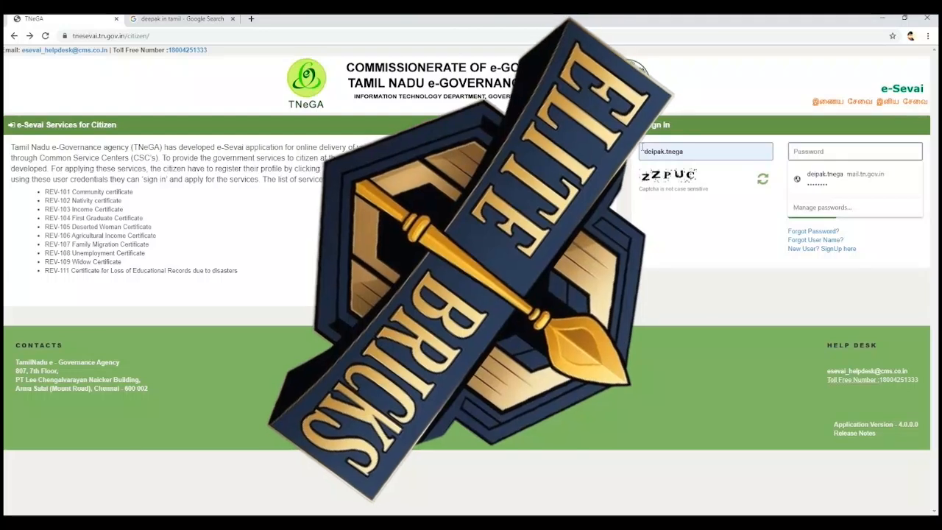
pyautogui.write('••••••••')
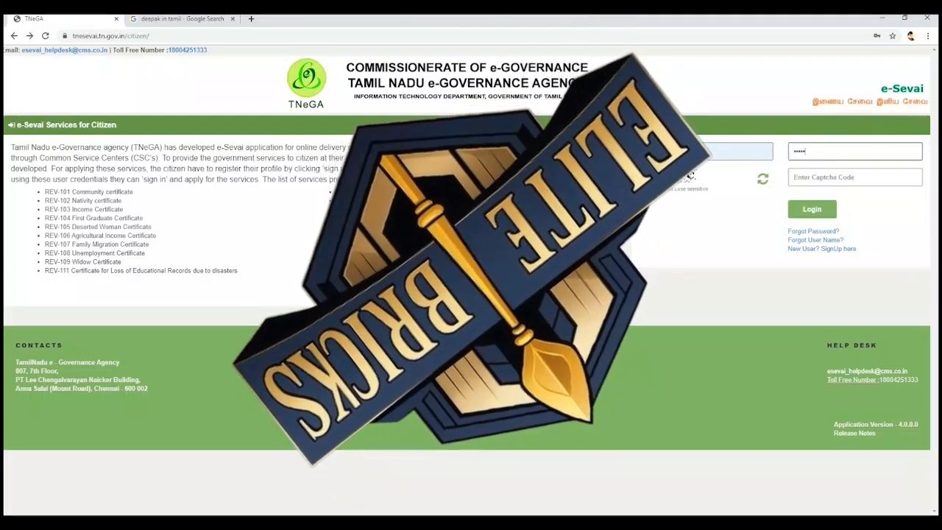
pyautogui.write('•••')
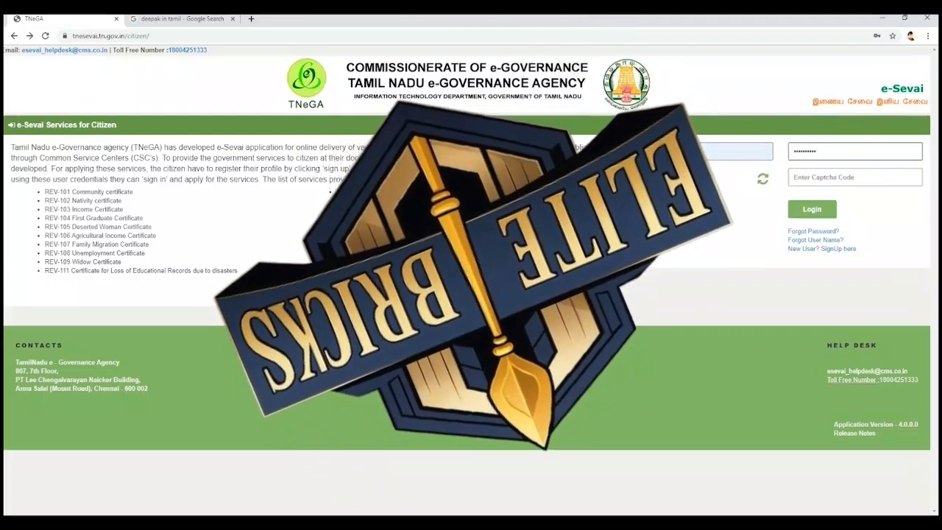
pyautogui.click(830, 179)
pyautogui.write('ZZPUC')
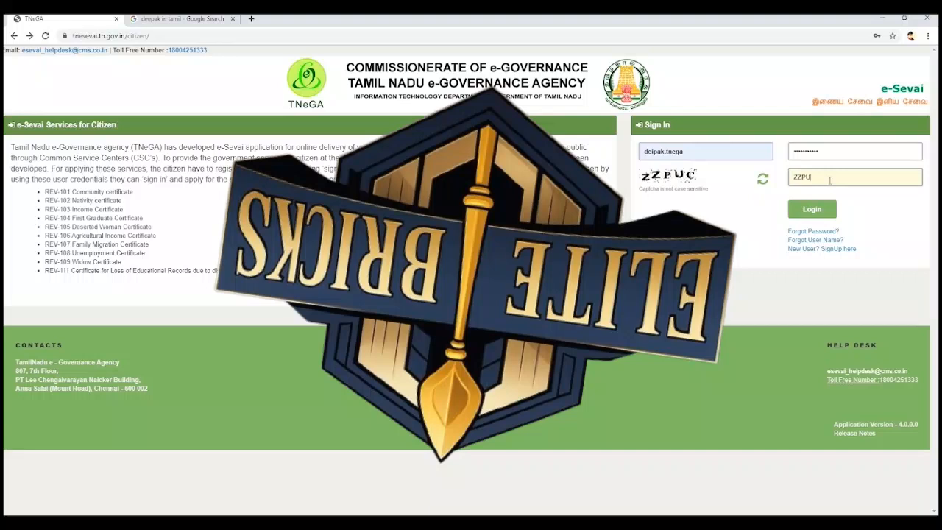
pyautogui.click(823, 210)
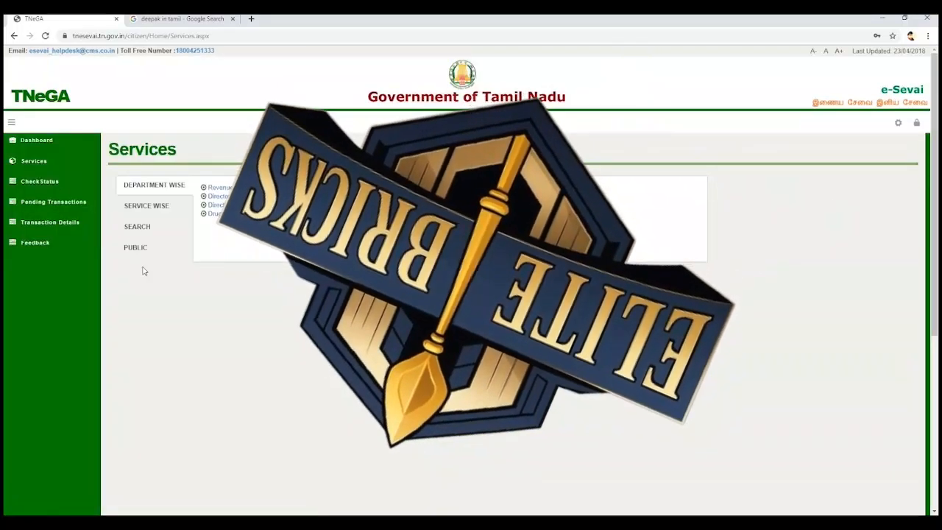
pyautogui.click(247, 189)
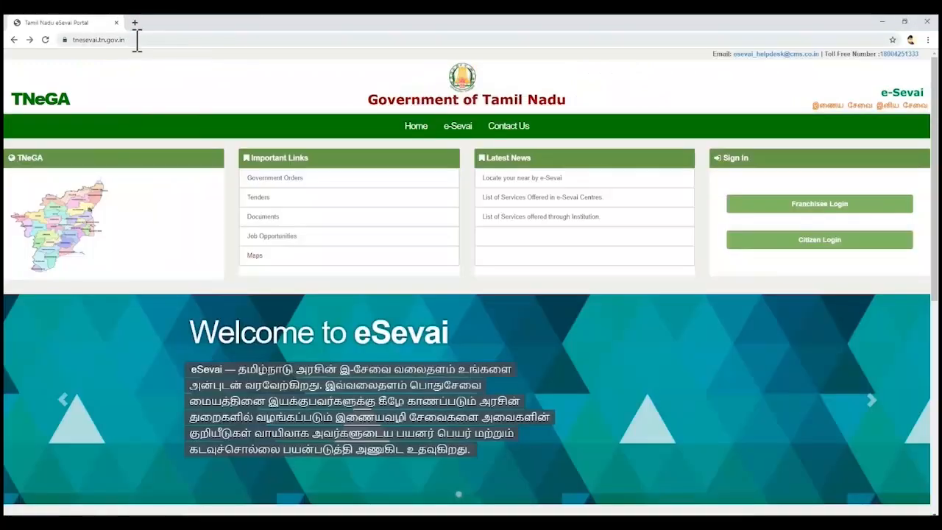
# Sign in again from Citizen Login with captcha zZPUC and reopen Revenue Department services.
pyautogui.moveTo(127, 40); pyautogui.dragTo(75, 30)
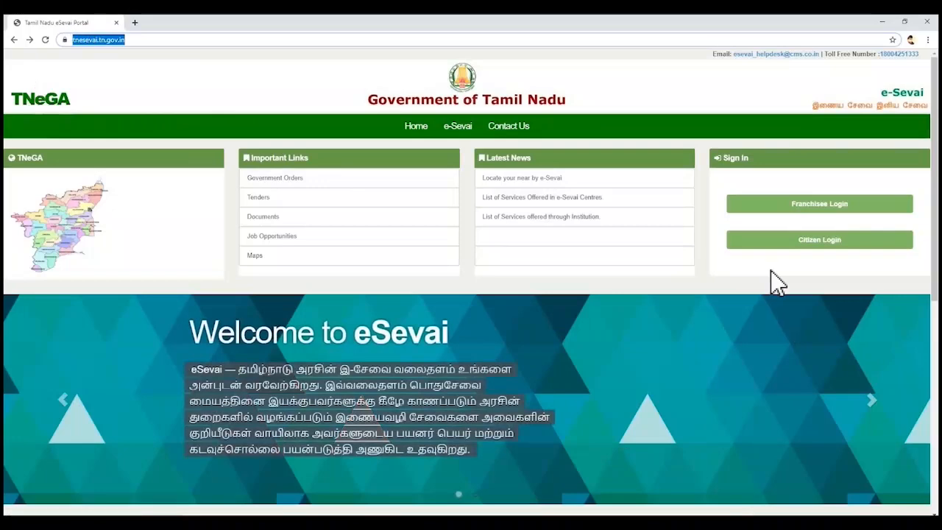
pyautogui.click(823, 246)
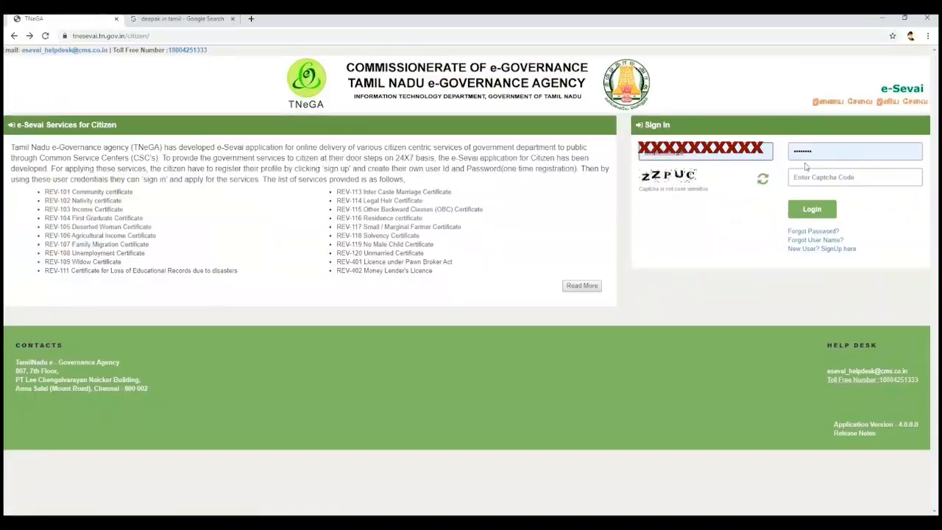
pyautogui.write('a')
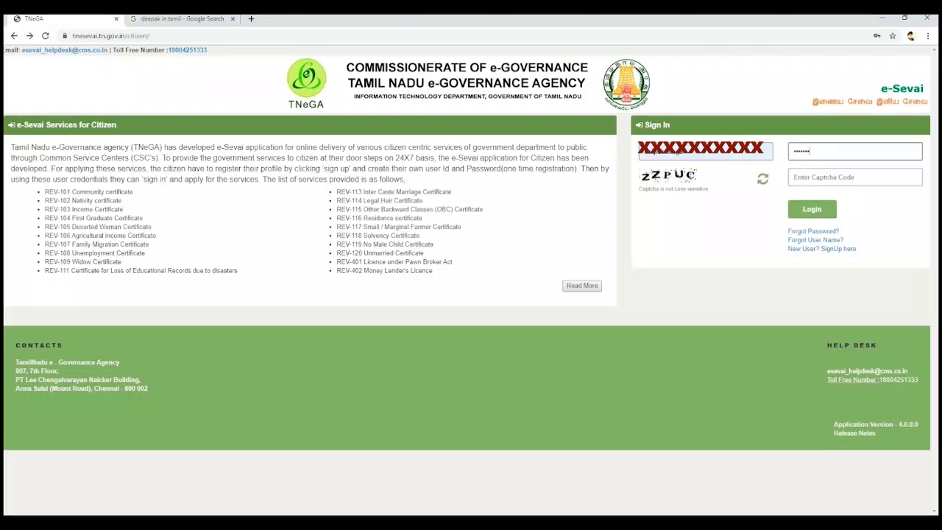
pyautogui.click(830, 180)
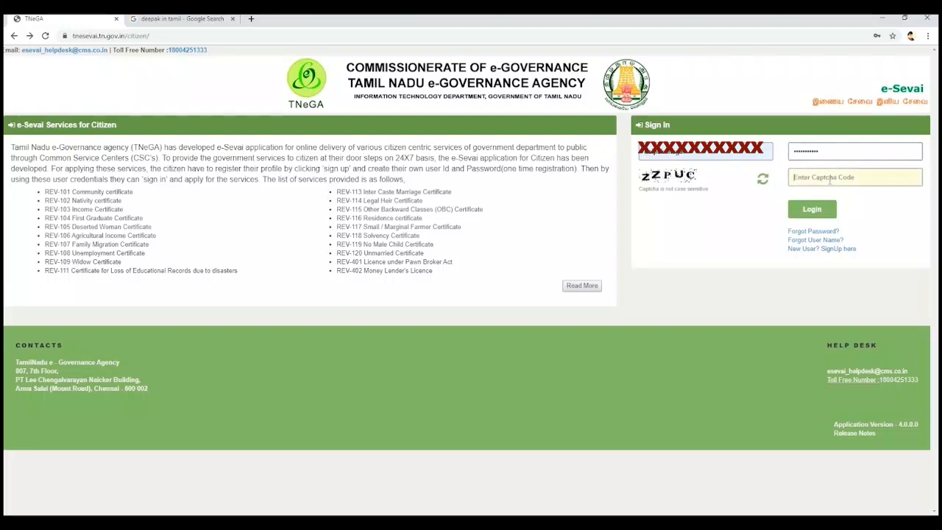
pyautogui.write('zZPUC')
pyautogui.click(826, 209)
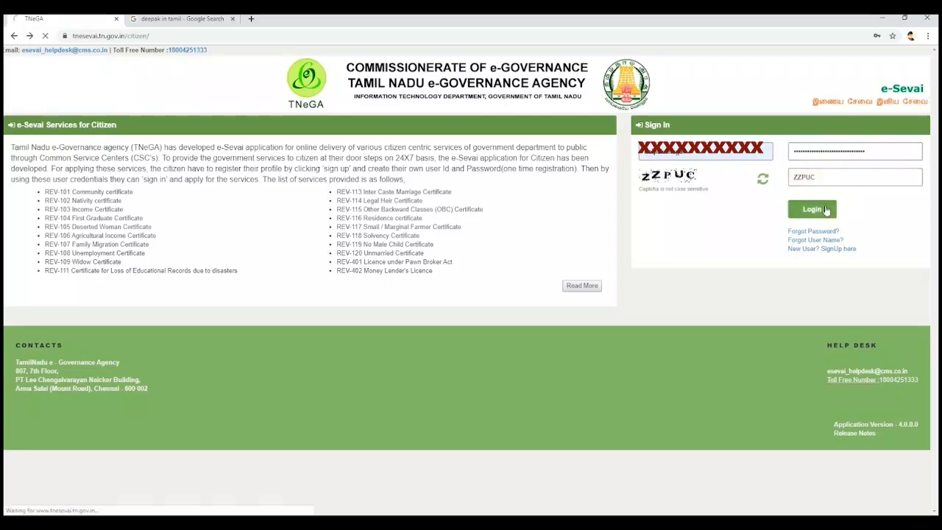
pyautogui.click(248, 190)
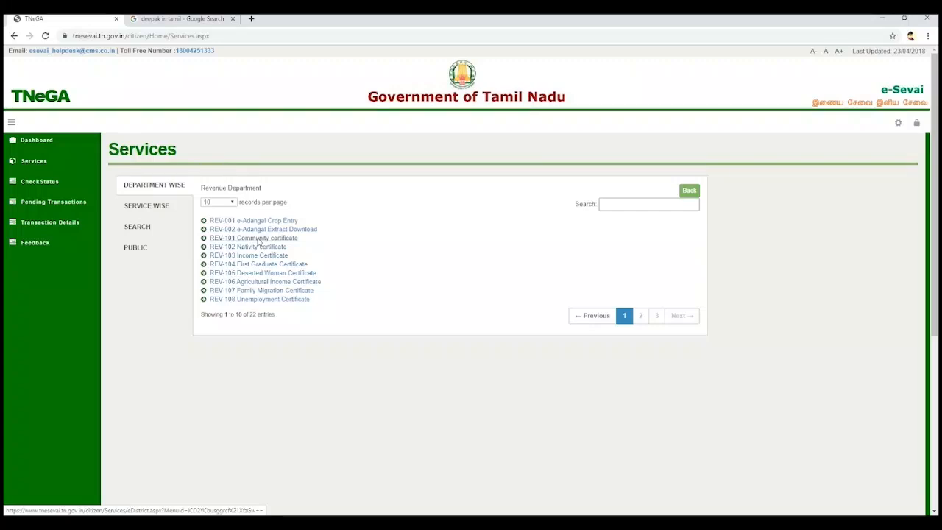
# Open REV-101 Community certificate and highlight its CAN registration instruction.
pyautogui.click(254, 238)
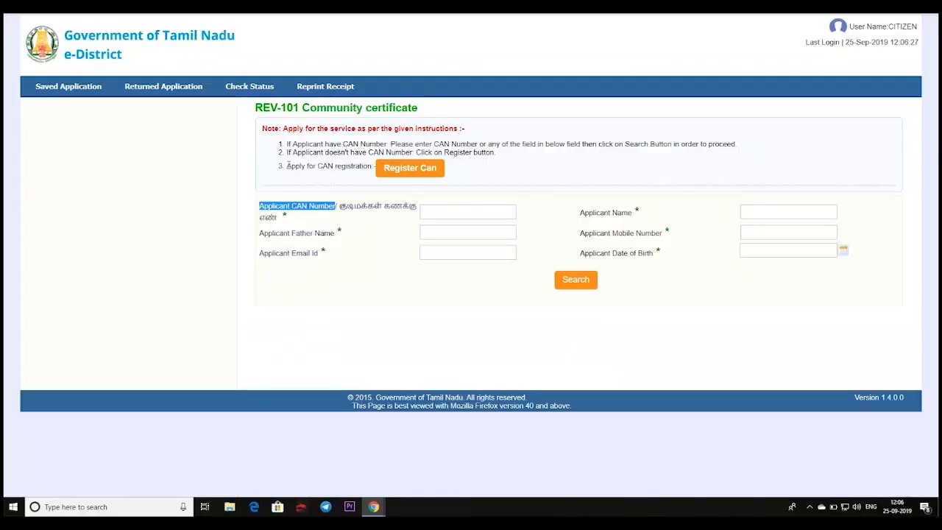
pyautogui.moveTo(288, 167); pyautogui.dragTo(373, 175)
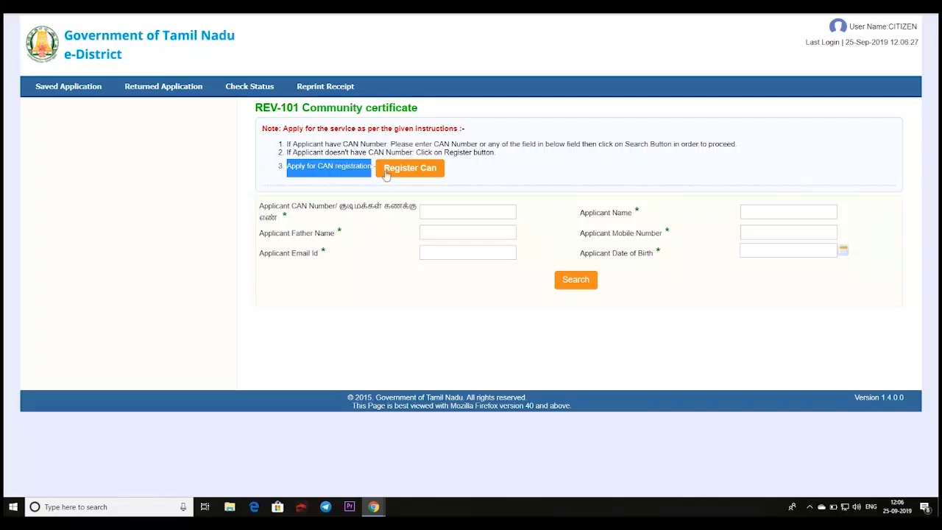
# Choose Register Can to begin a new applicant registration.
pyautogui.click(411, 169)
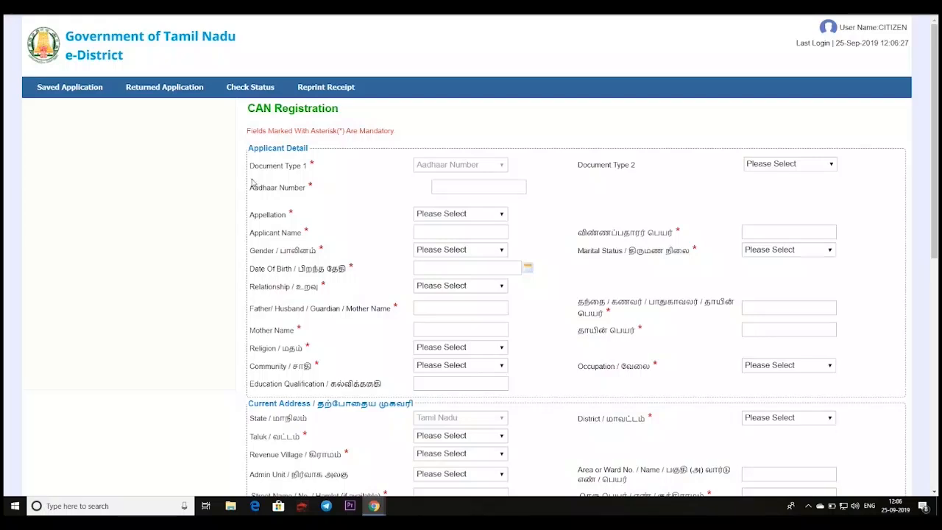
# Enter the Aadhaar number and add PAN Number as Document Type 2 with the PAN.
pyautogui.moveTo(251, 187); pyautogui.dragTo(308, 187)
pyautogui.click(454, 188)
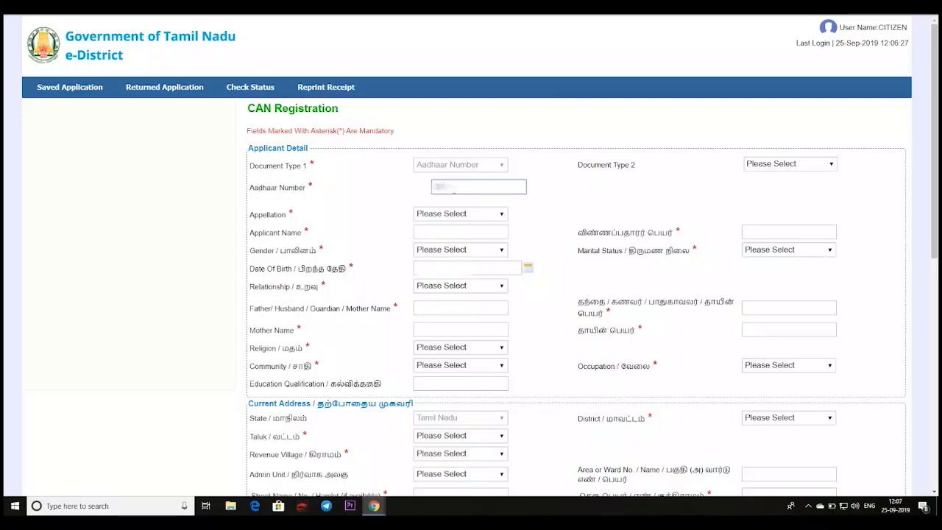
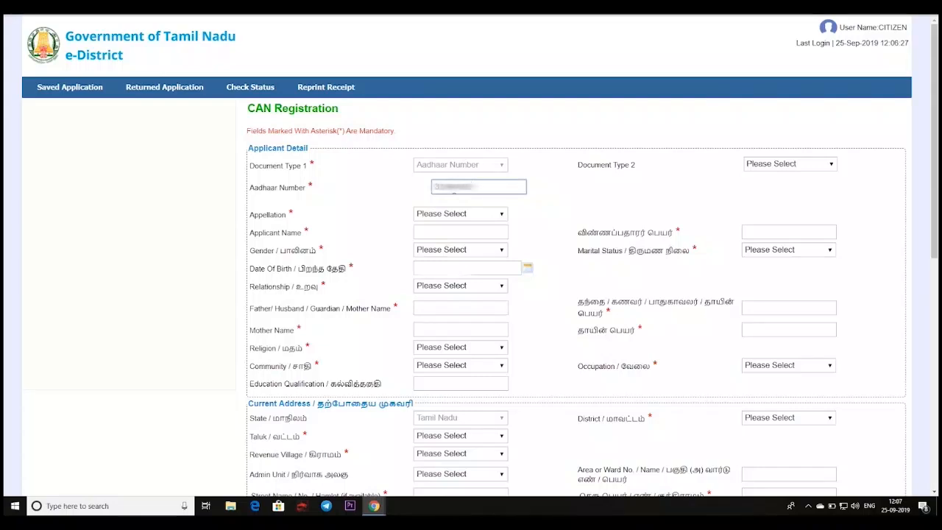
pyautogui.moveTo(578, 167); pyautogui.dragTo(648, 169)
pyautogui.click(792, 165)
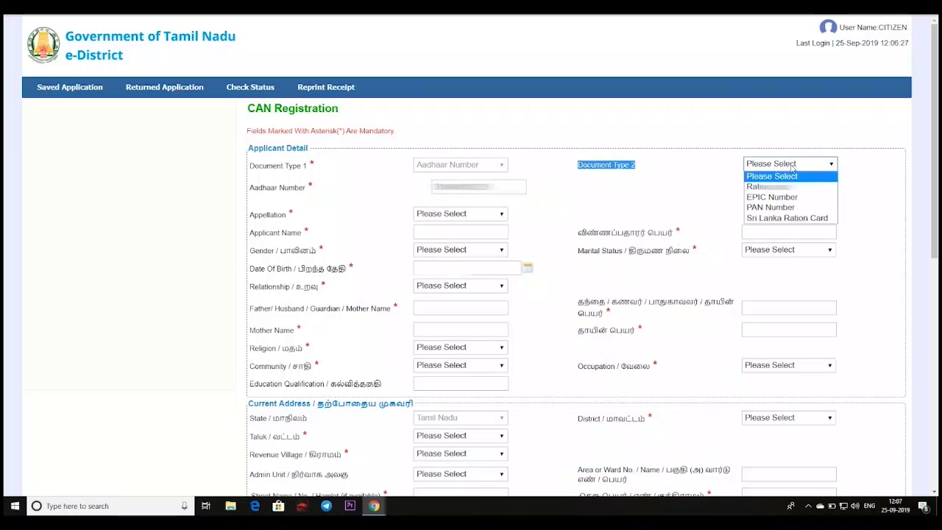
pyautogui.click(788, 209)
pyautogui.click(780, 183)
pyautogui.write('AAAAAA')
pyautogui.write('234A')
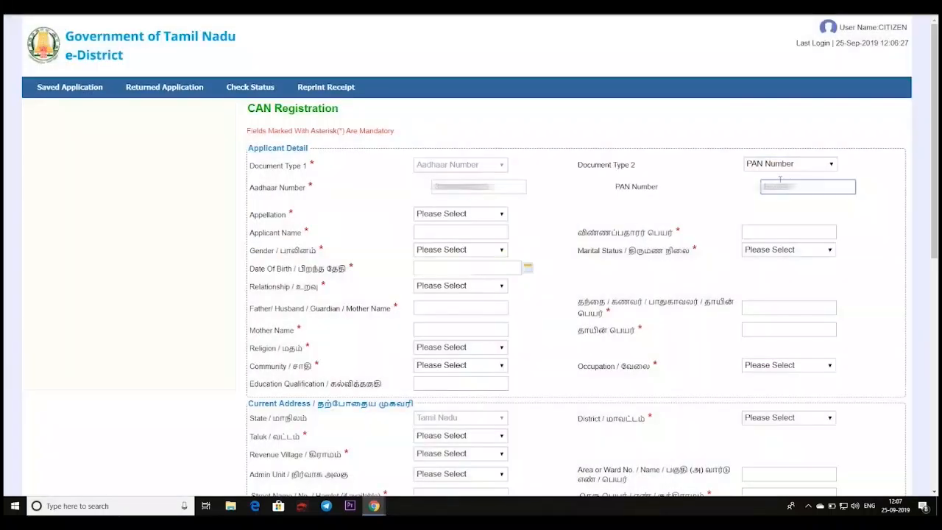
# Set the applicant's appellation to Thiru.
pyautogui.click(484, 217)
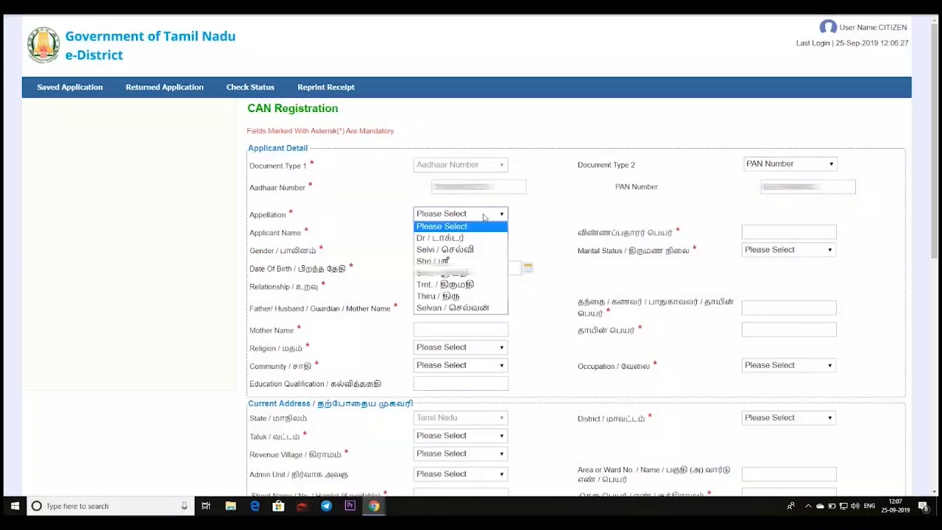
pyautogui.click(489, 300)
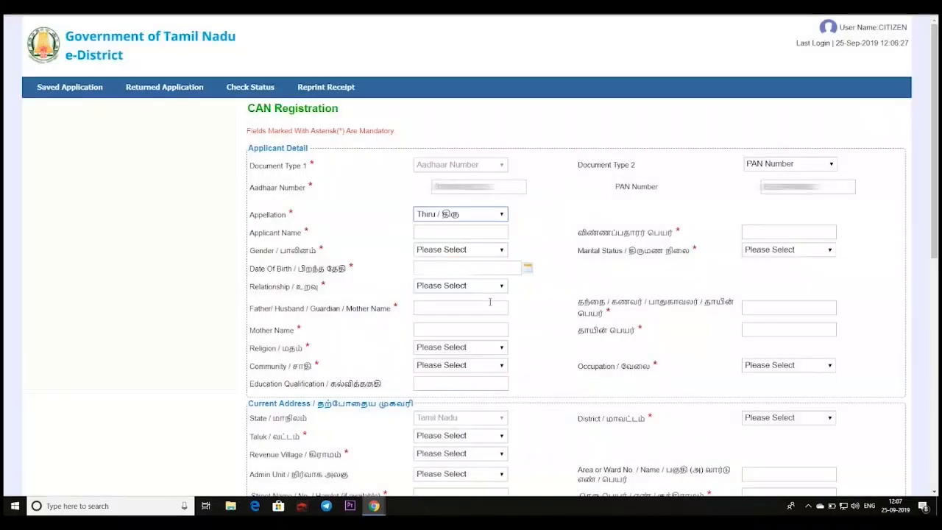
pyautogui.click(436, 232)
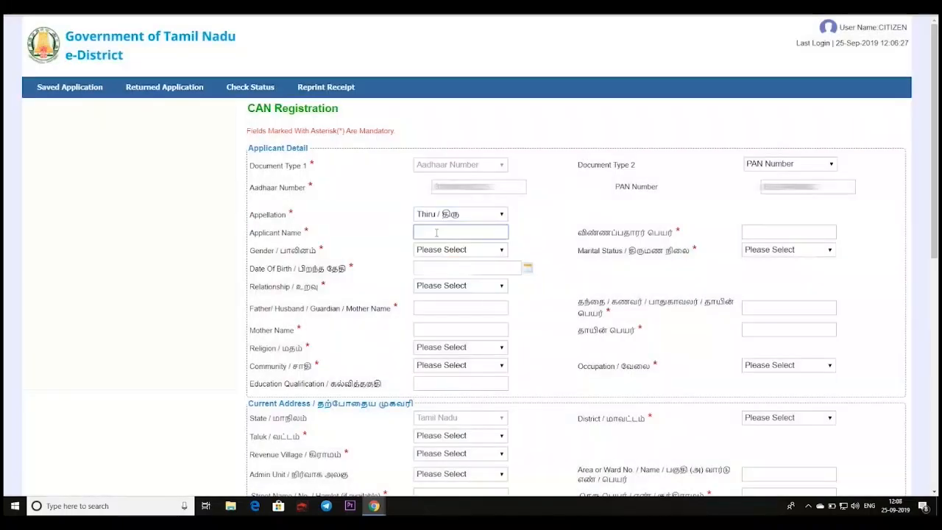
# Enter the applicant's name in English and in Tamil.
pyautogui.write('deipak')
pyautogui.press('Tab')
pyautogui.moveTo(579, 232); pyautogui.dragTo(686, 239)
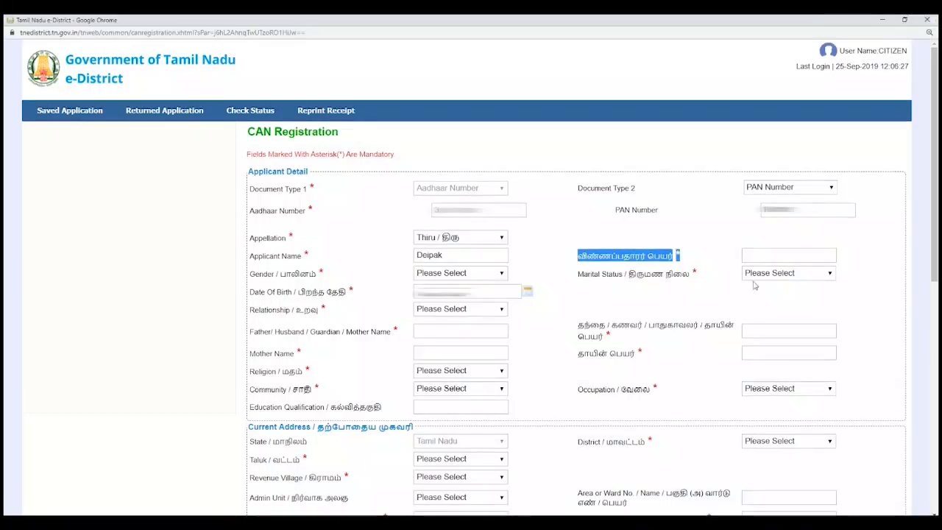
pyautogui.click(763, 257)
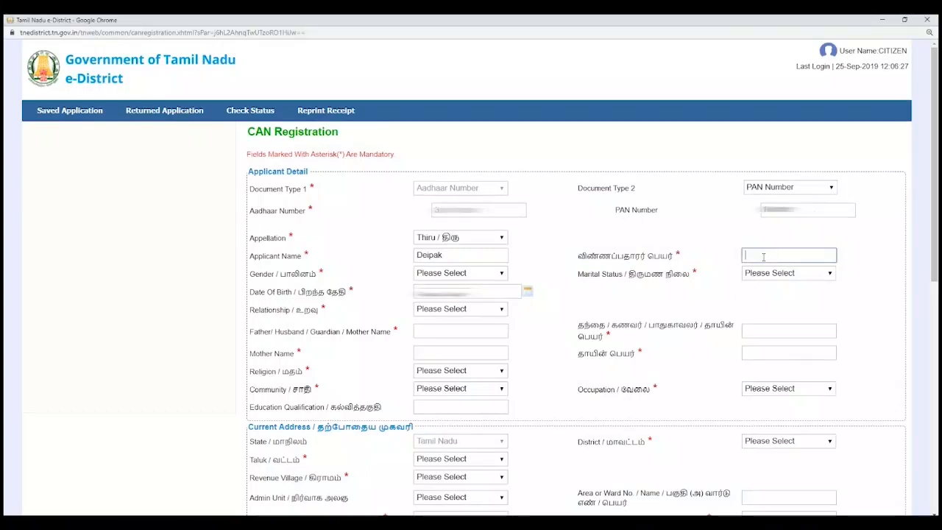
pyautogui.write('தீபக்')
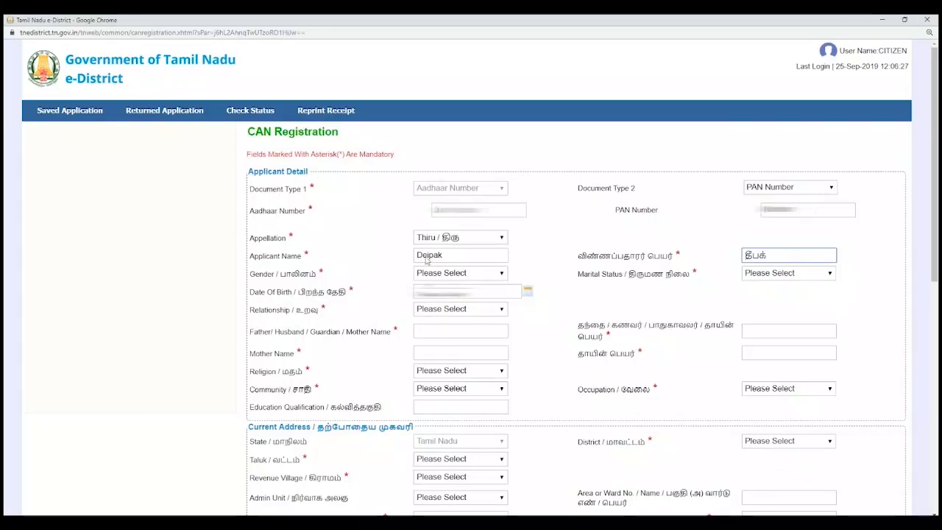
# Set Gender to Male and Marital Status to Unmarried.
pyautogui.click(469, 277)
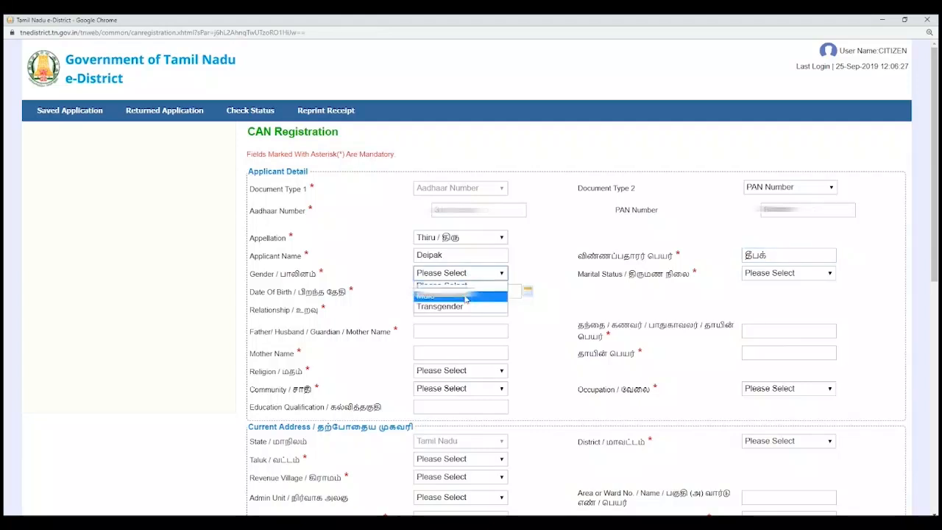
pyautogui.click(465, 297)
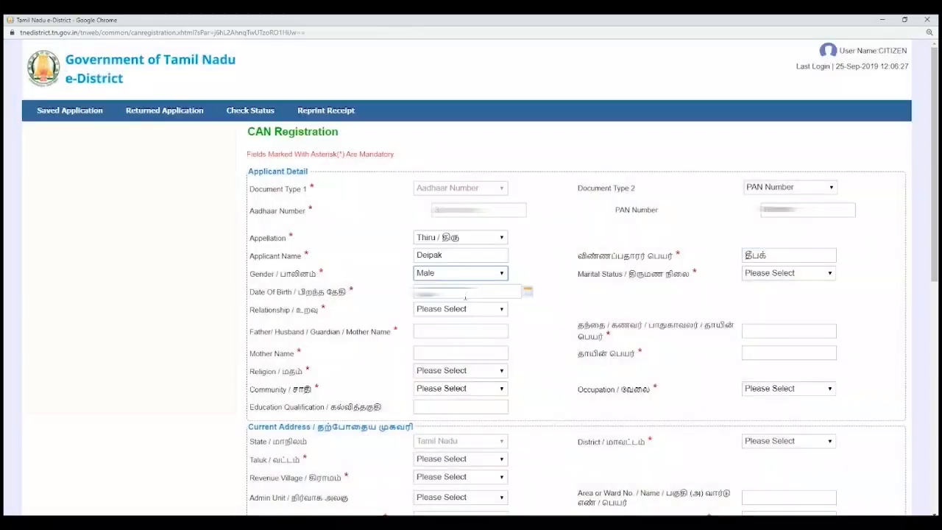
pyautogui.click(790, 276)
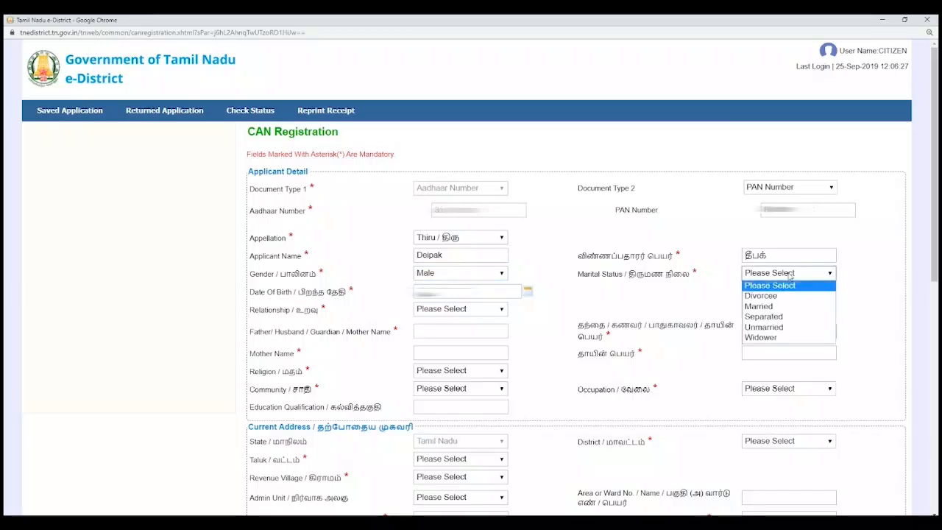
pyautogui.click(792, 327)
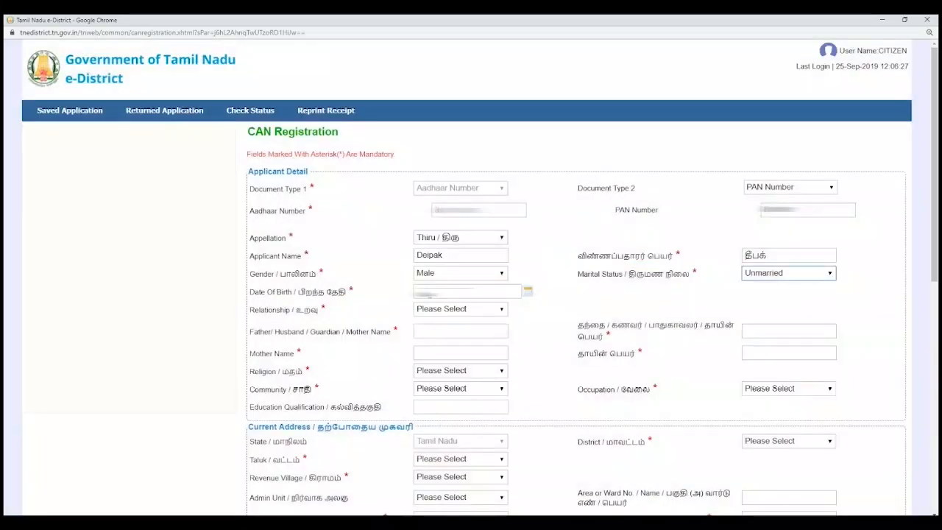
# Set the date of birth to a day in July 1994 and Relationship to Mother.
pyautogui.click(528, 293)
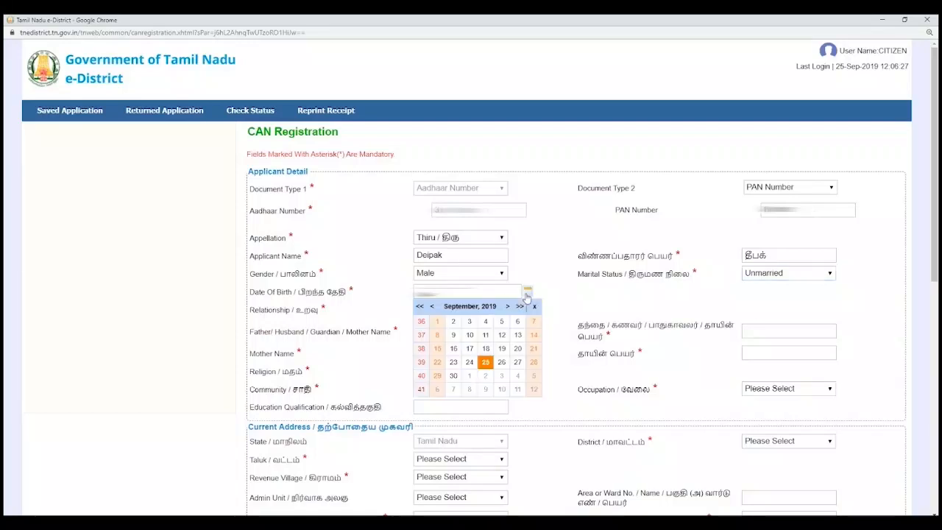
pyautogui.click(469, 306)
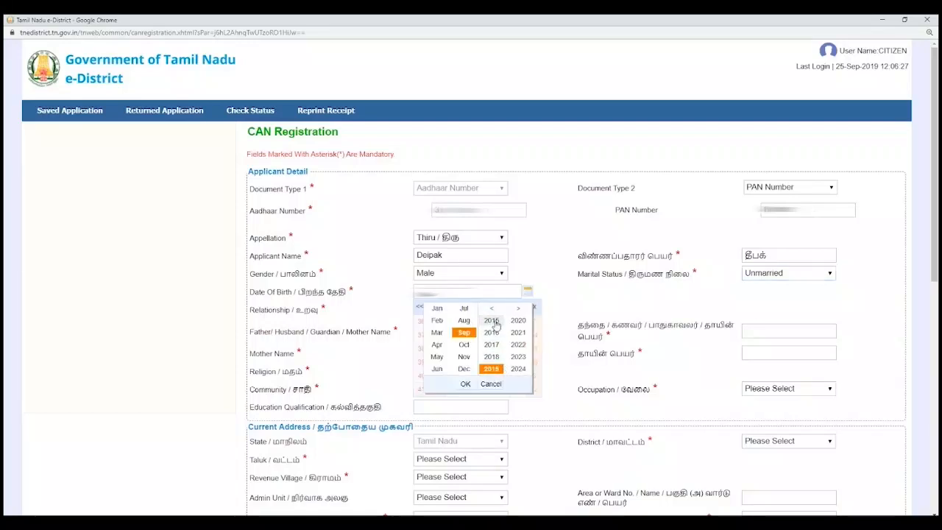
pyautogui.click(491, 308)
pyautogui.click(491, 307)
pyautogui.click(492, 308)
pyautogui.click(518, 368)
pyautogui.click(464, 308)
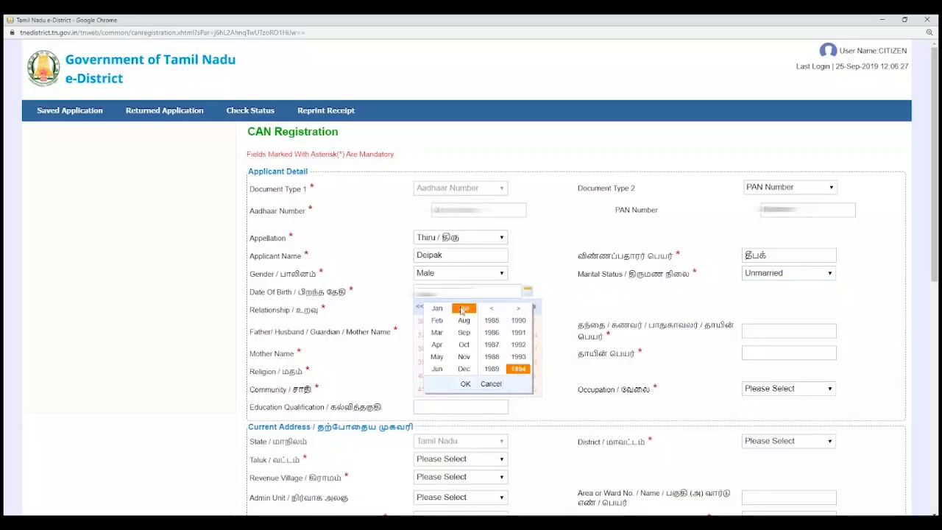
pyautogui.click(465, 384)
pyautogui.click(537, 359)
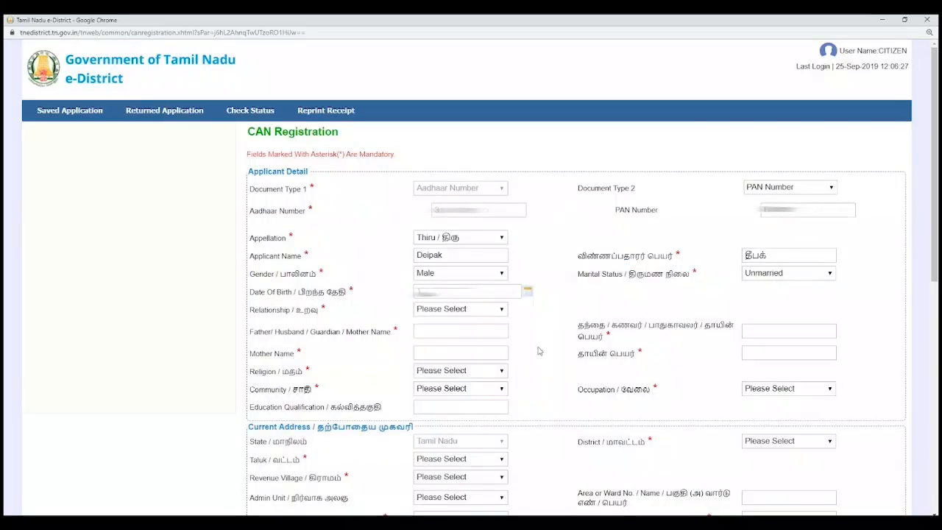
pyautogui.click(470, 313)
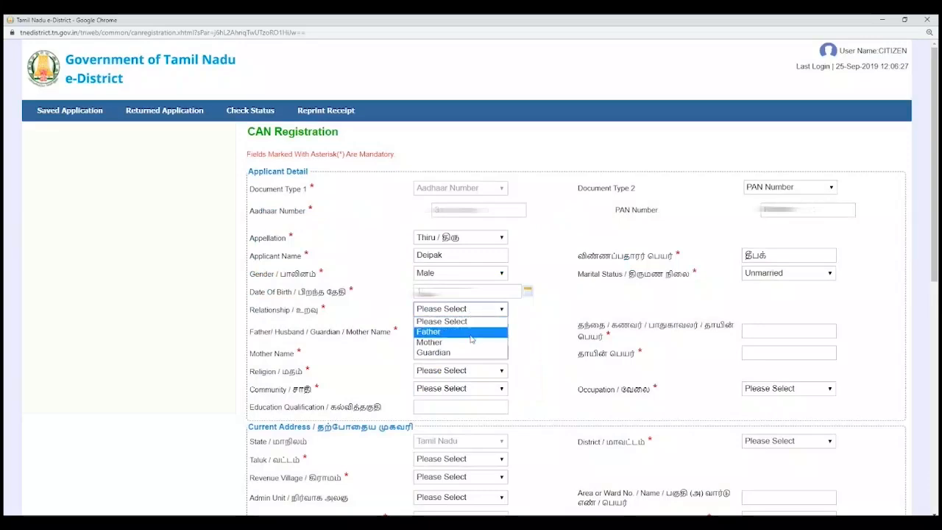
pyautogui.click(472, 342)
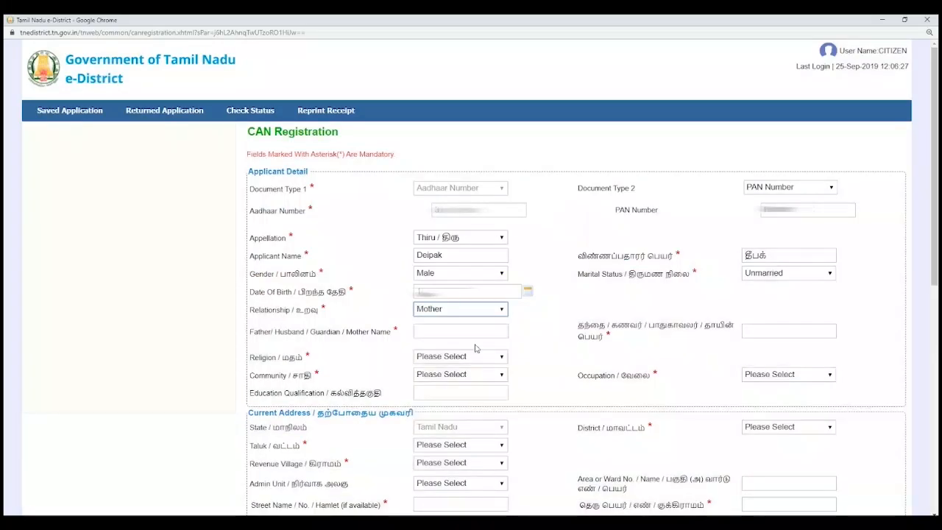
# Type the mother's name so its Tamil version fills in automatically.
pyautogui.click(459, 329)
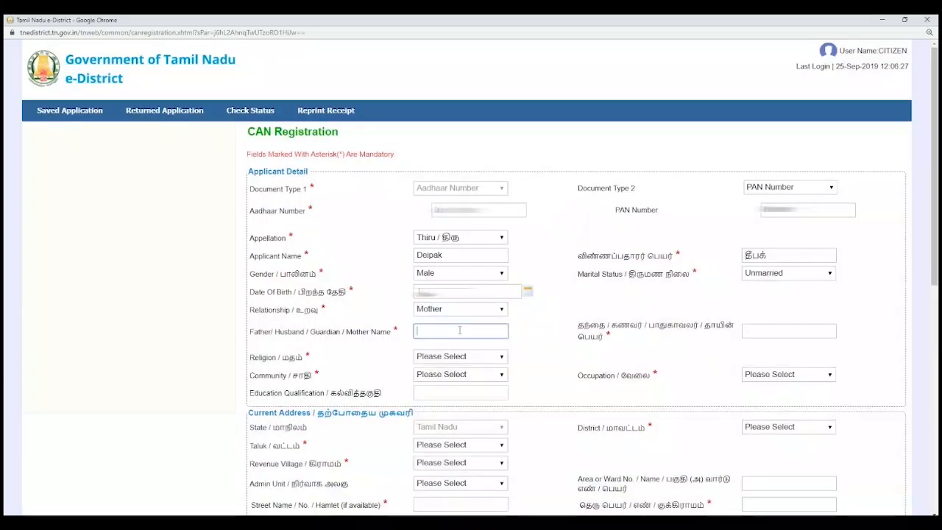
pyautogui.write('ravi')
pyautogui.click(604, 336)
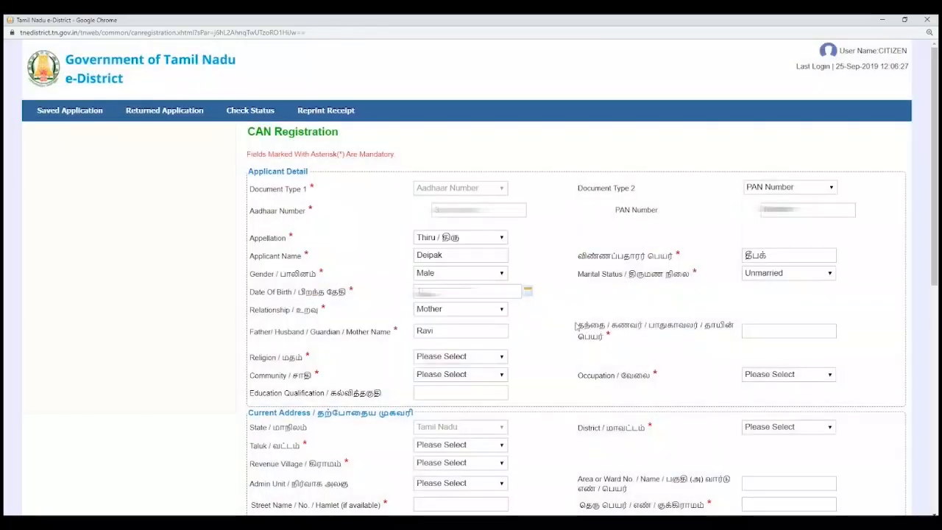
pyautogui.tripleClick(579, 326)
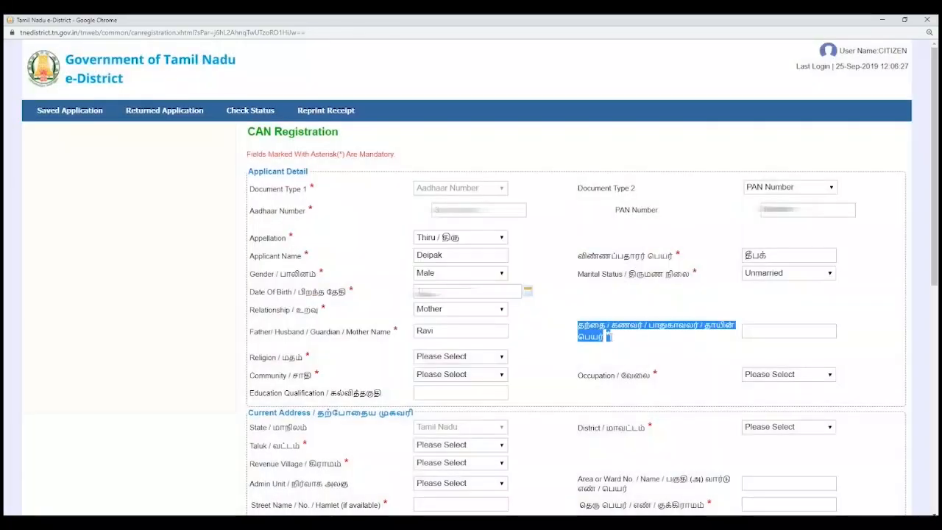
pyautogui.click(471, 358)
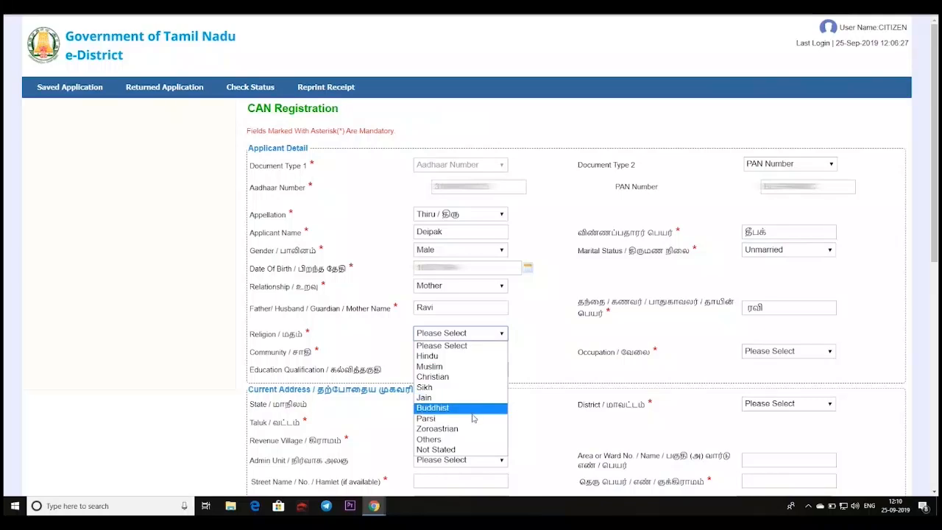
# Pick Hindu for Religion, BC for Community and Non-workers for Occupation.
pyautogui.click(465, 356)
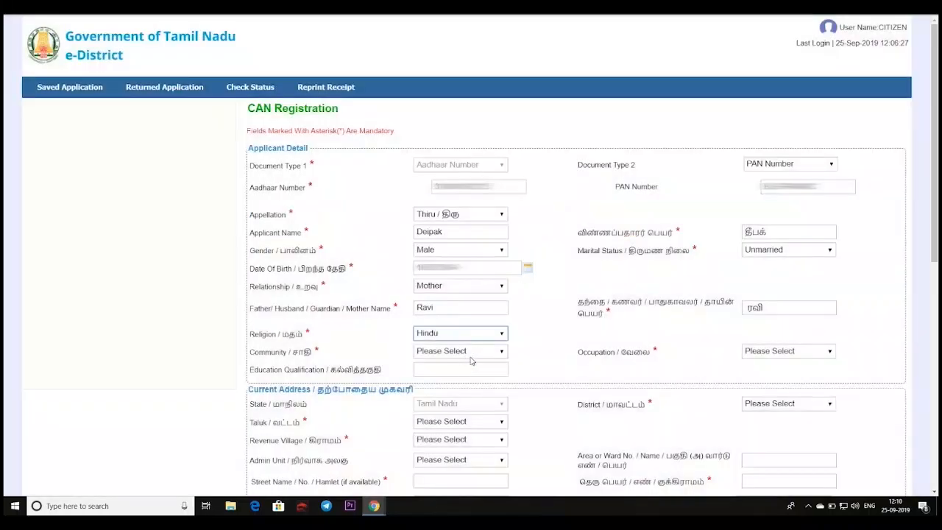
pyautogui.click(482, 353)
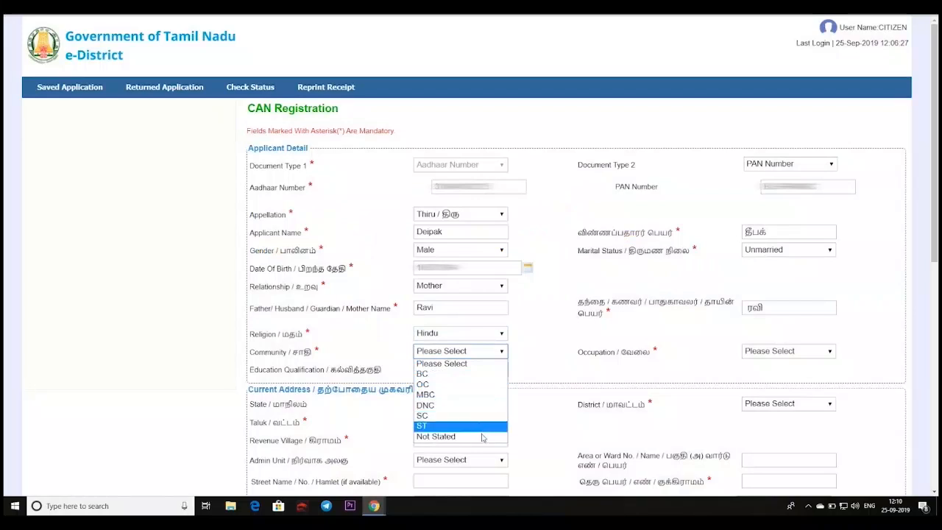
pyautogui.click(475, 375)
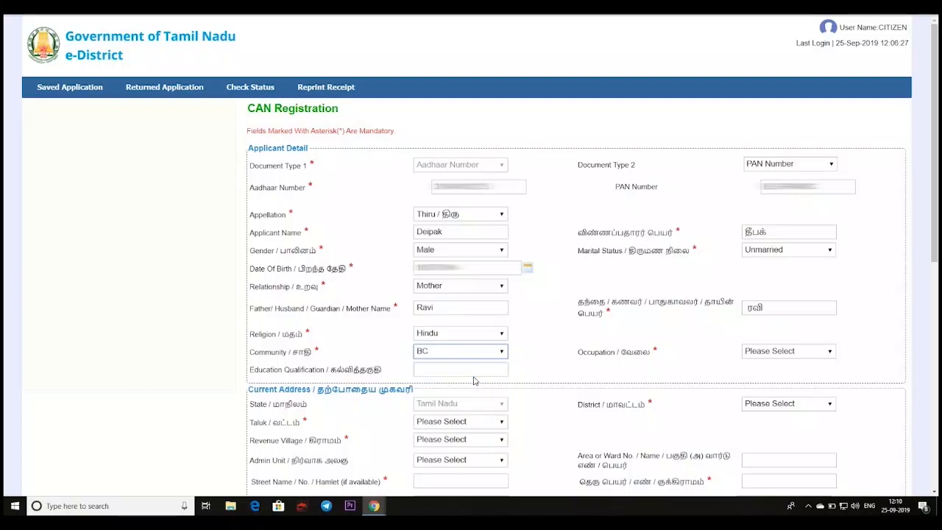
pyautogui.click(787, 354)
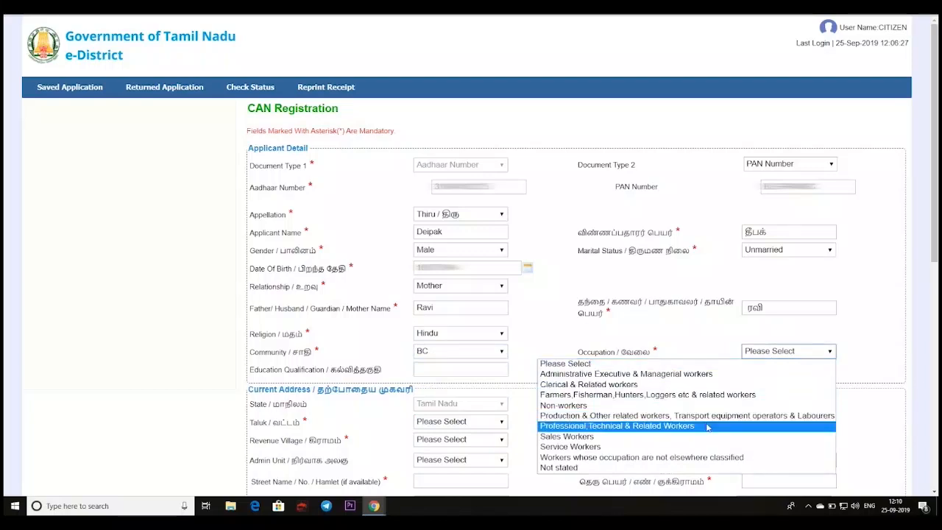
pyautogui.click(672, 405)
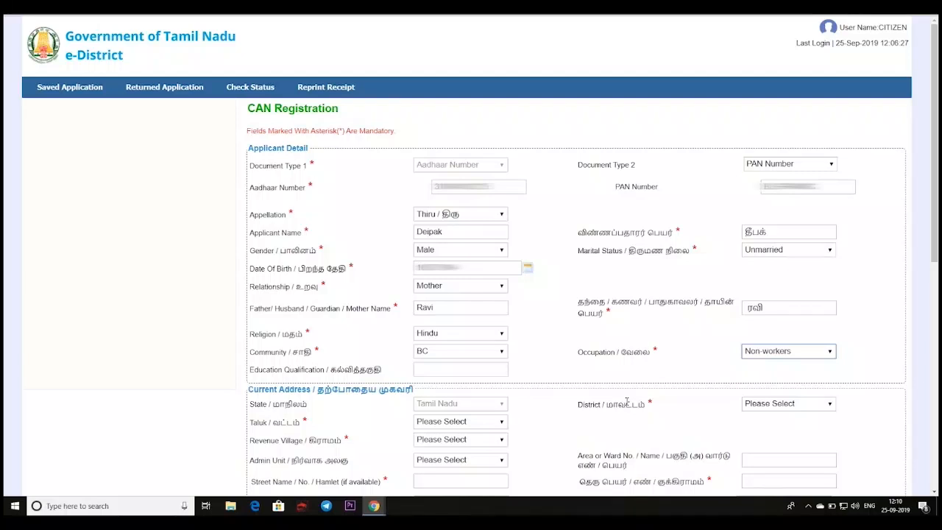
# Set the current address district to Chennai.
pyautogui.scroll(-1, 736, 368)
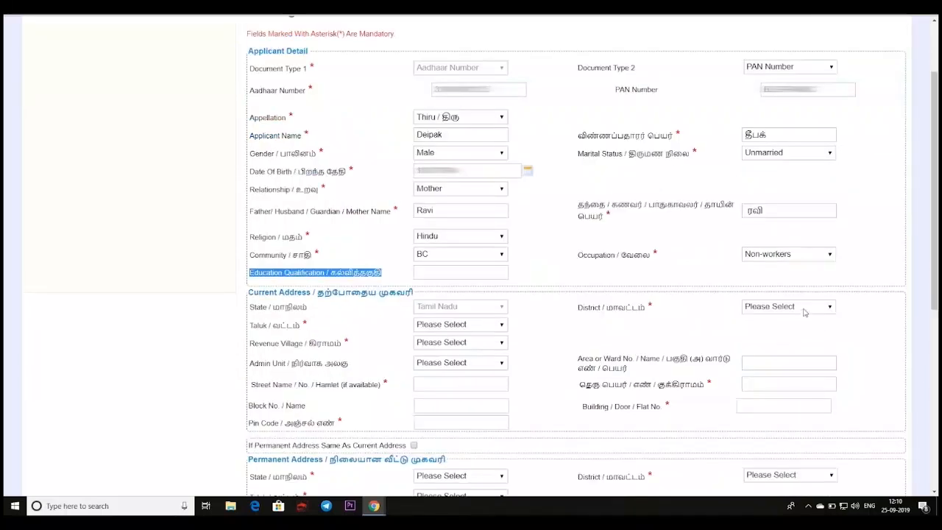
pyautogui.click(805, 308)
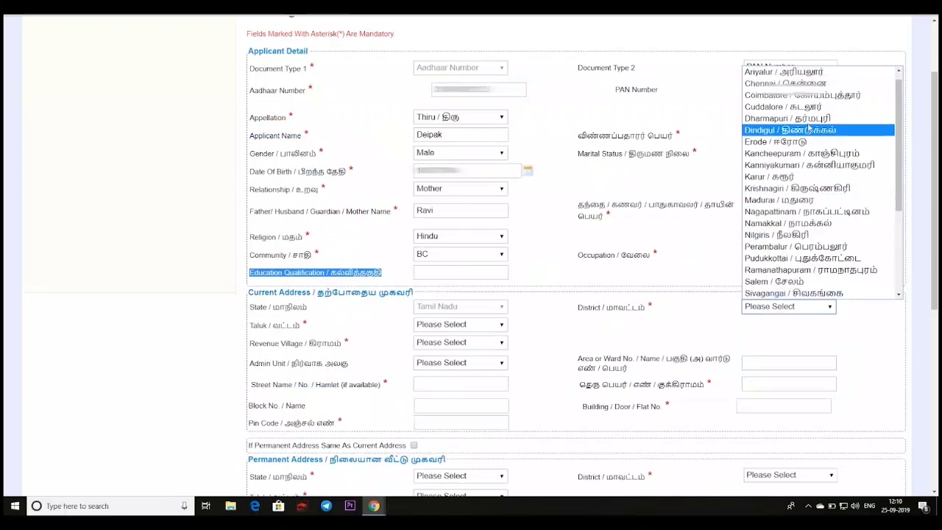
pyautogui.click(784, 83)
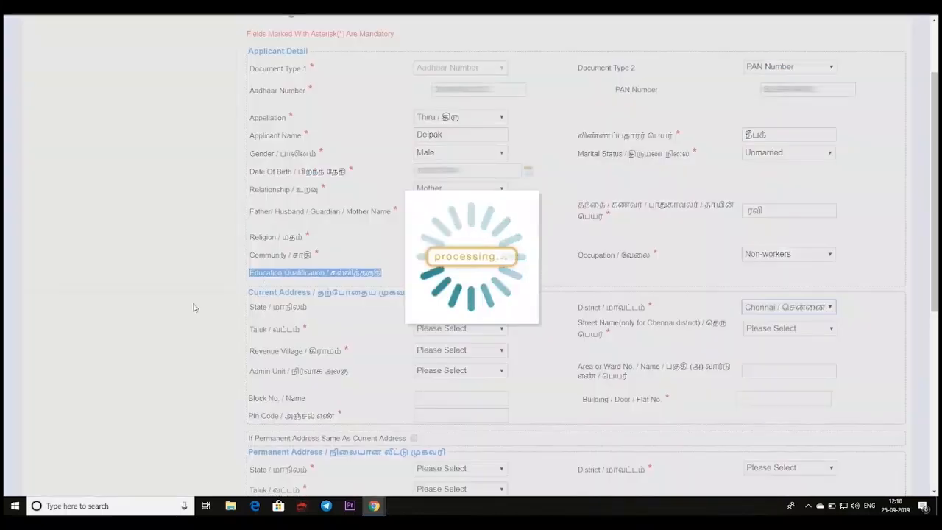
pyautogui.click(135, 318)
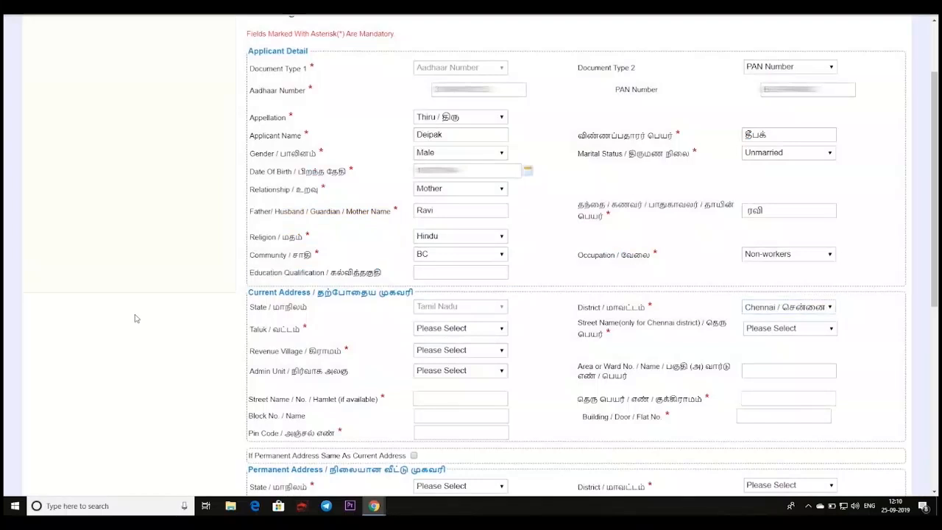
# Choose Taluk Mambalam, Street Virugambakkam West and Revenue Village Virugambakkam.
pyautogui.click(495, 332)
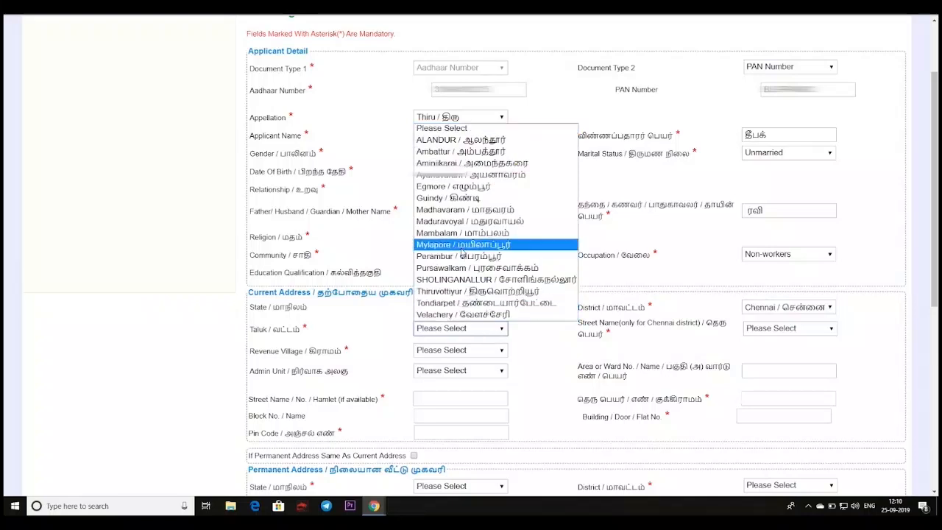
pyautogui.click(458, 234)
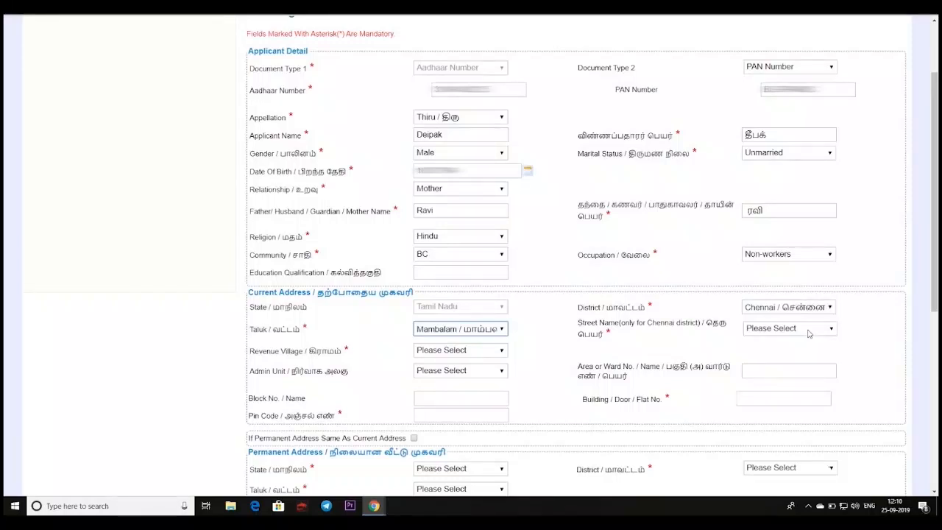
pyautogui.click(809, 334)
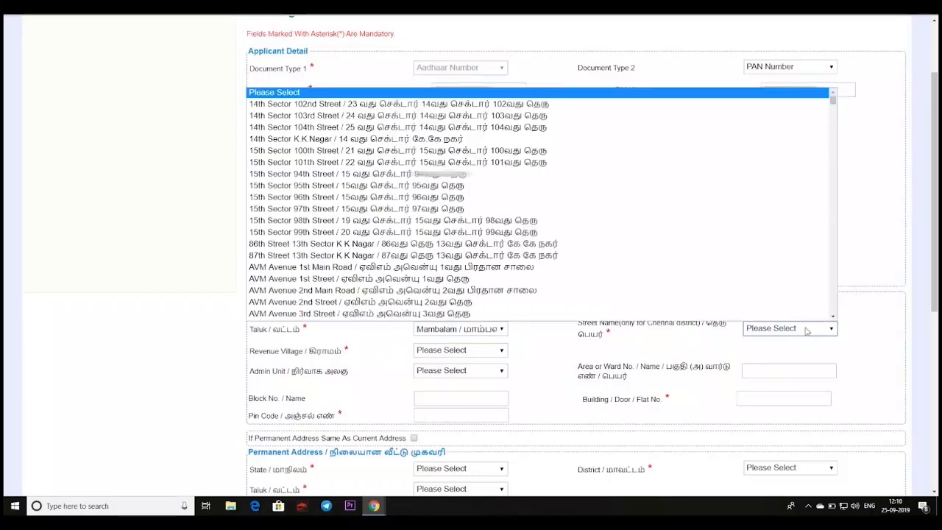
pyautogui.click(453, 309)
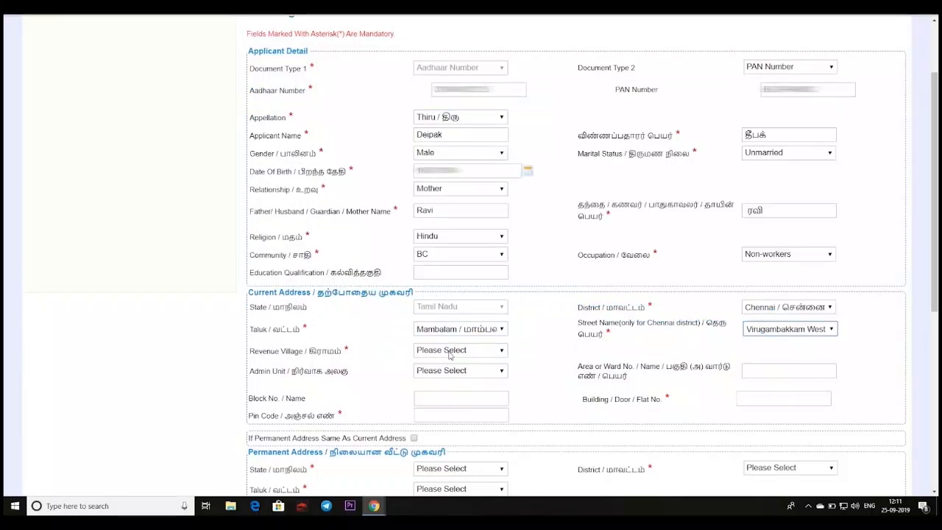
pyautogui.click(450, 351)
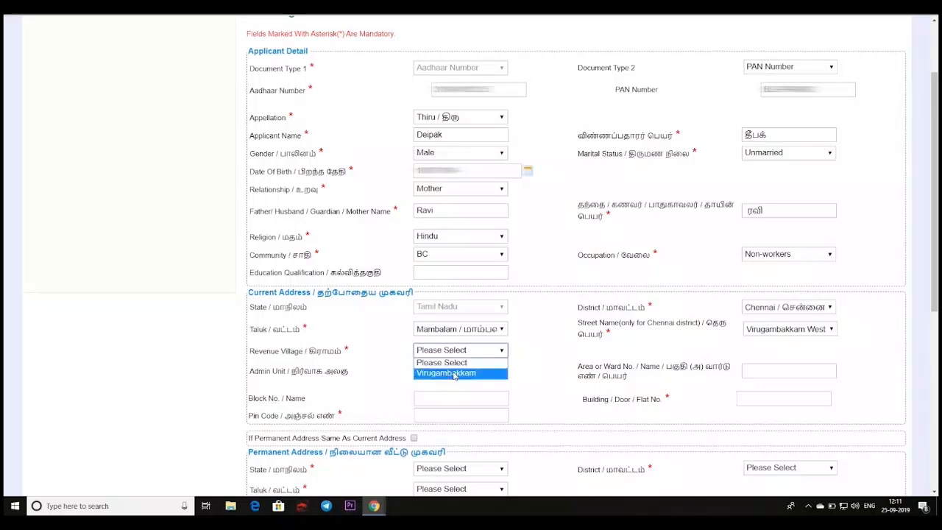
pyautogui.click(454, 374)
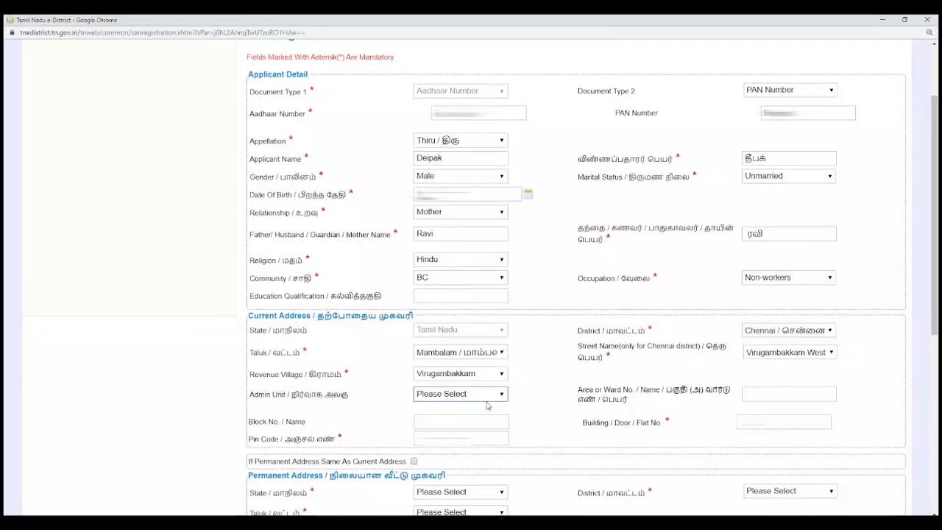
# Select Admin Unit Chennai, enter ward 128, then the door number and pin code.
pyautogui.click(496, 397)
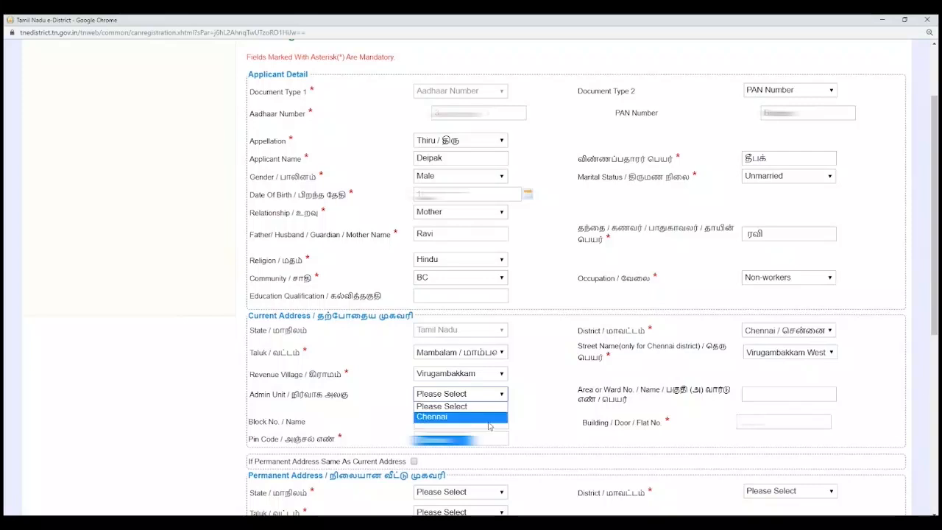
pyautogui.click(489, 423)
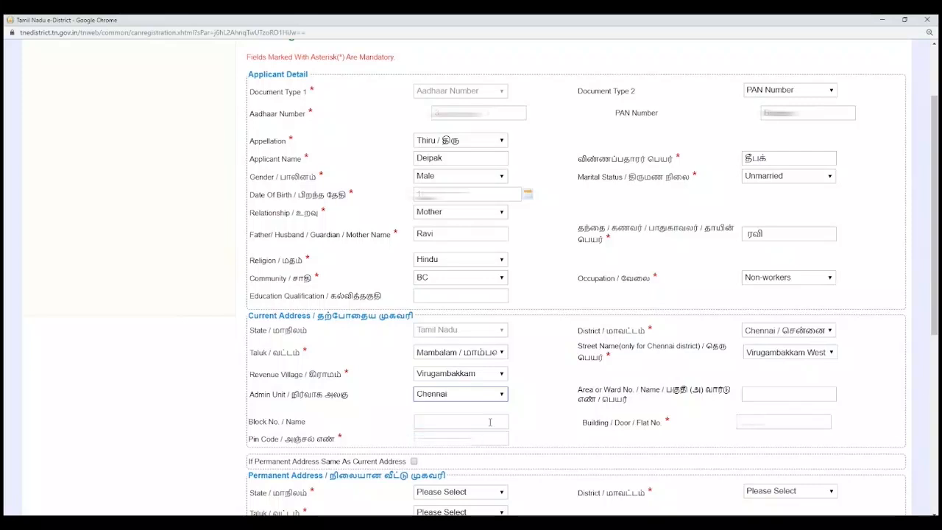
pyautogui.click(802, 395)
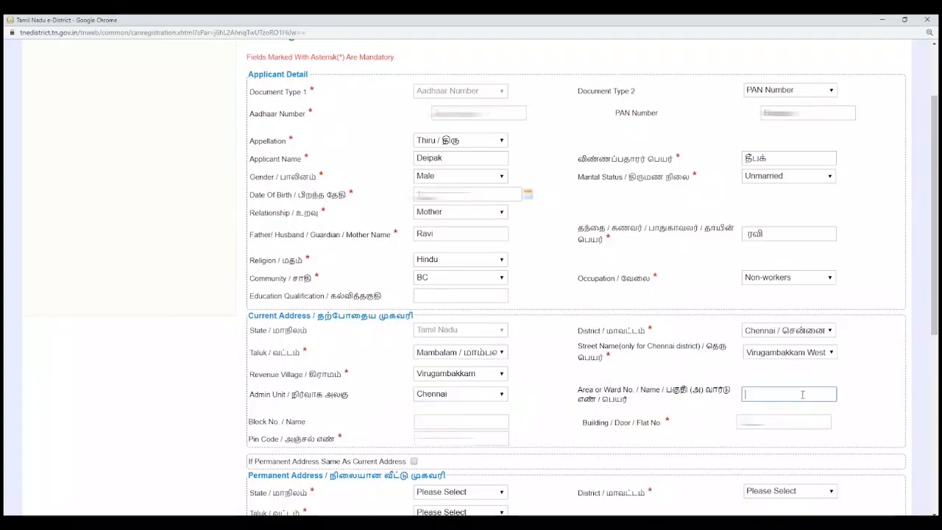
pyautogui.write('1')
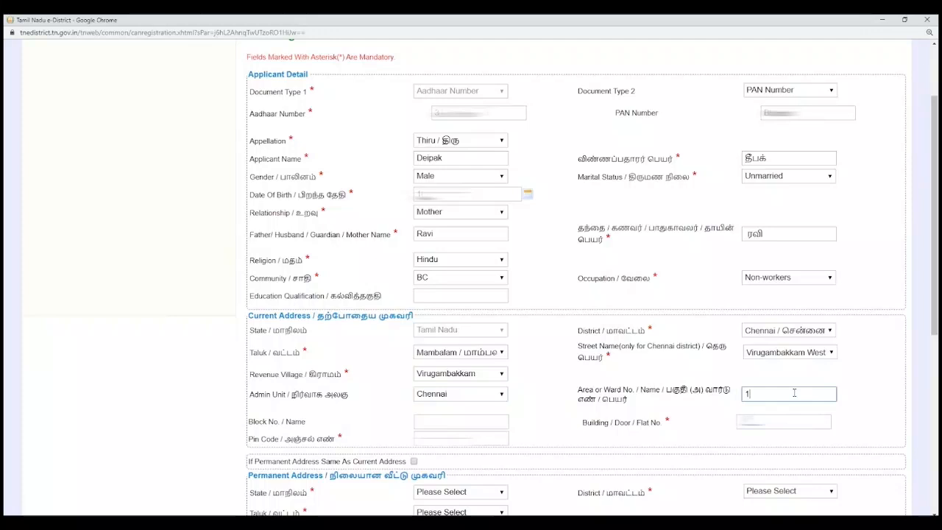
pyautogui.write('28')
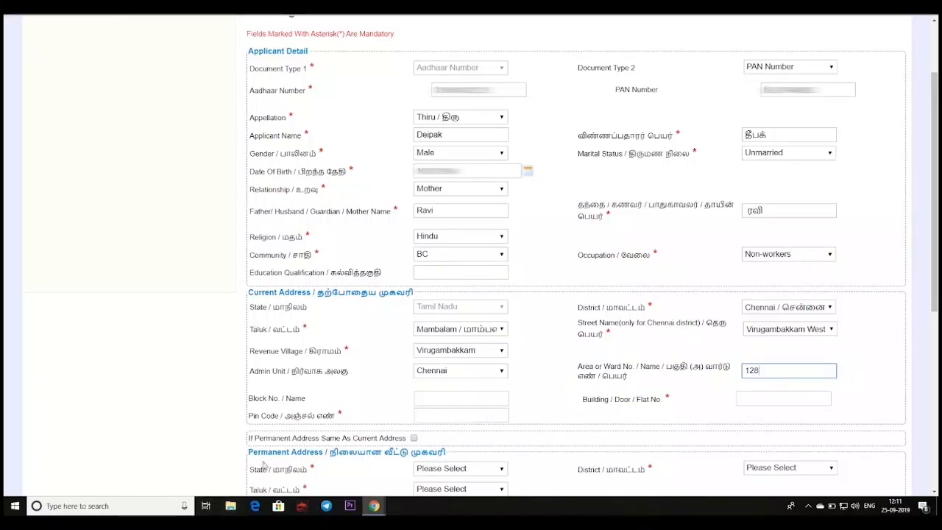
pyautogui.click(797, 397)
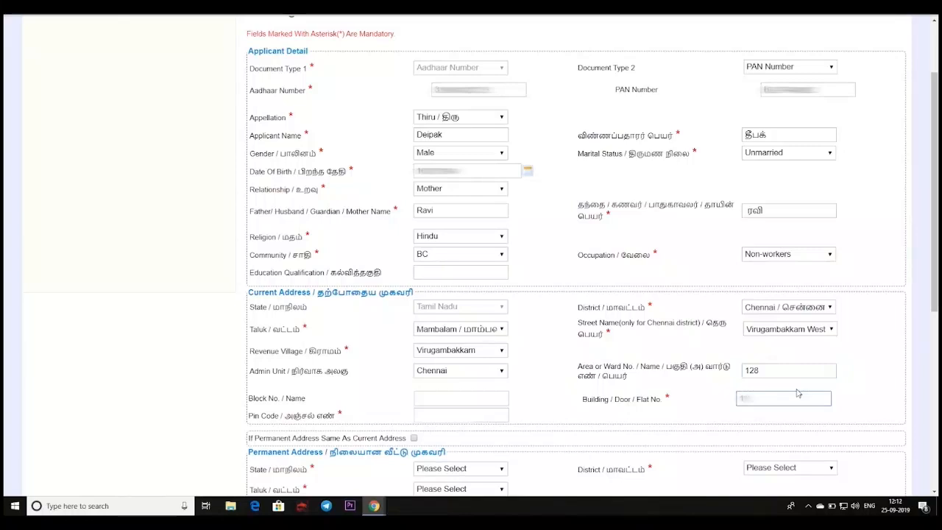
pyautogui.click(445, 416)
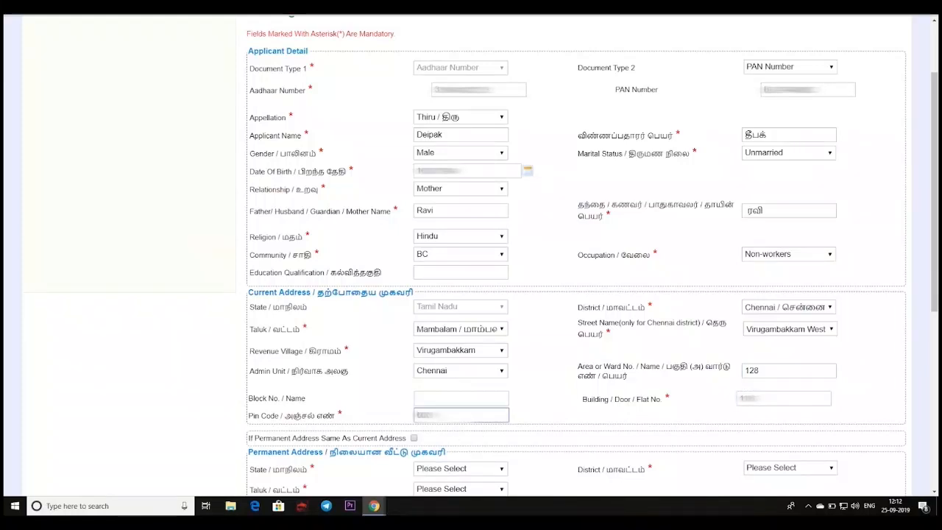
# Mark the permanent address as the same as the current address.
pyautogui.scroll(-2, 442, 309)
pyautogui.tripleClick(441, 306)
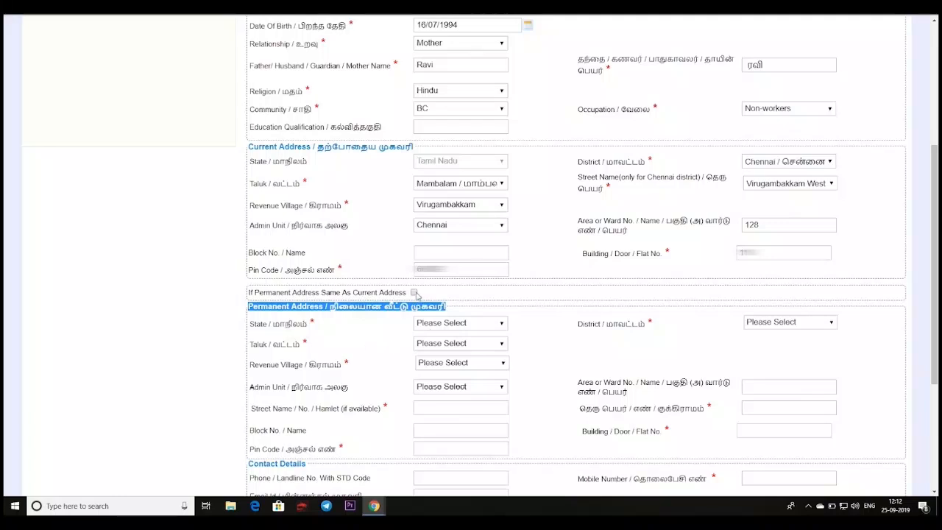
pyautogui.click(415, 293)
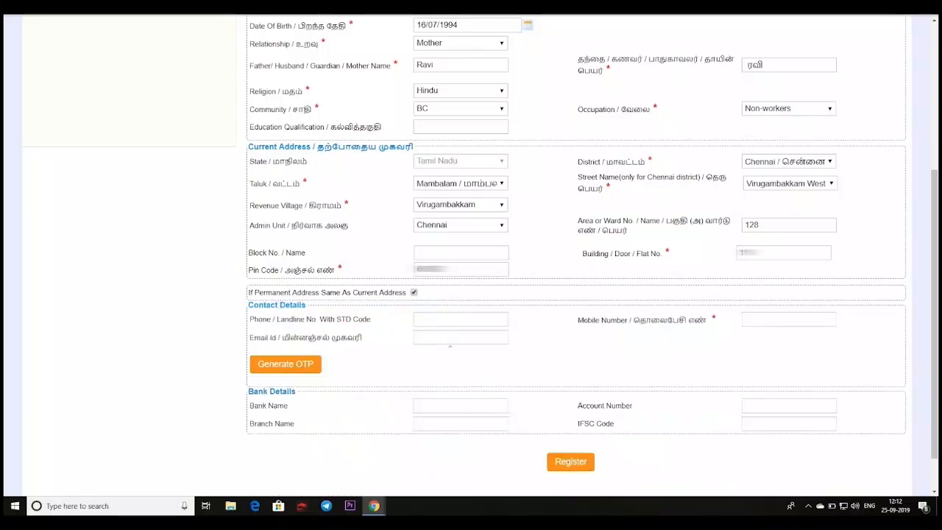
# Enter the applicant's landline phone number and mobile number.
pyautogui.click(461, 320)
pyautogui.write('04448')
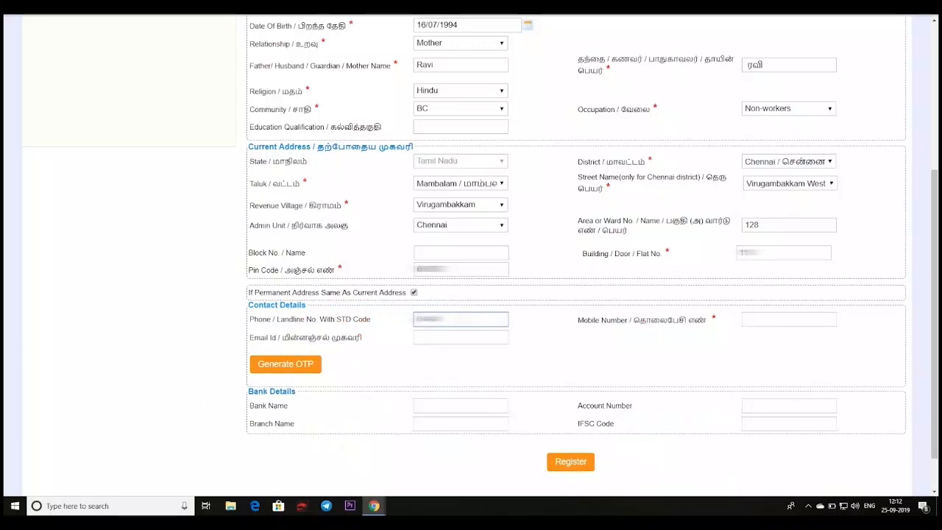
pyautogui.write('000000')
pyautogui.press('Tab')
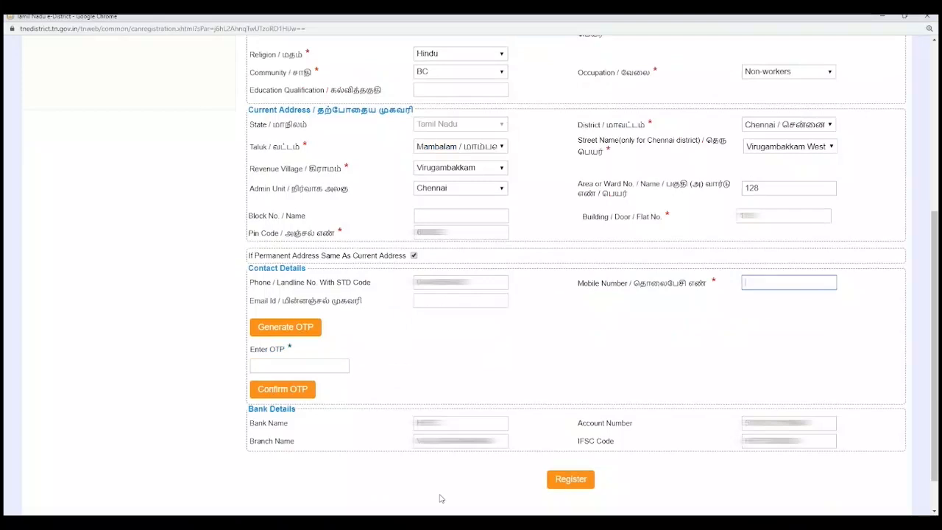
pyautogui.write('9876543210')
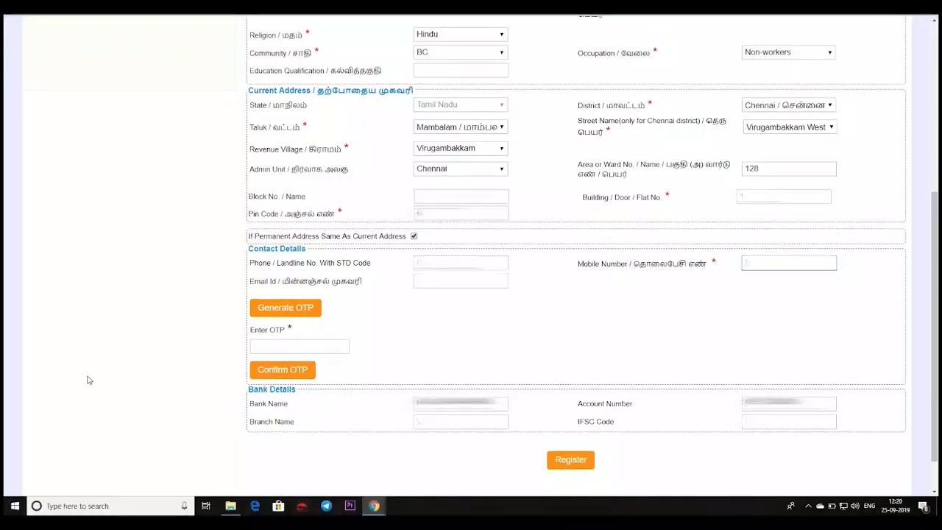
# Generate a one-time code for the mobile number and enter the received verification code.
pyautogui.click(306, 329)
pyautogui.scroll(-1, 309, 306)
pyautogui.click(309, 304)
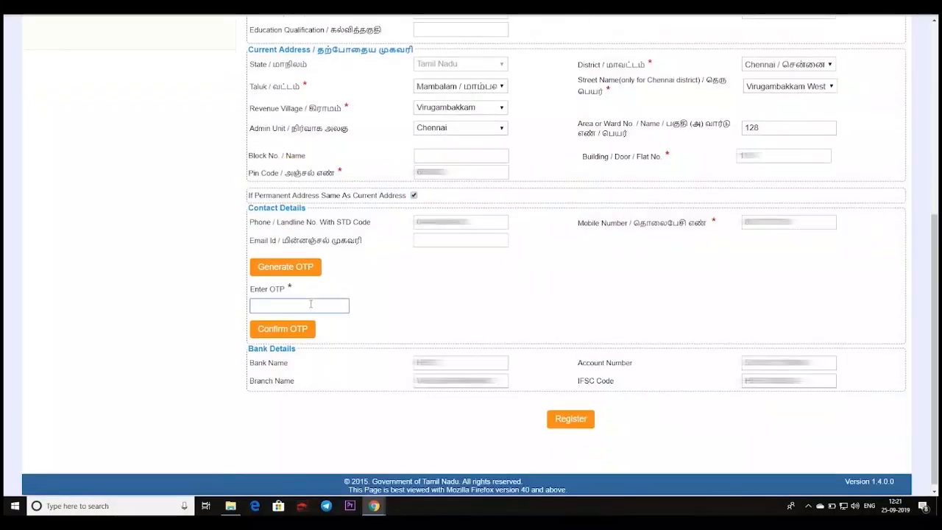
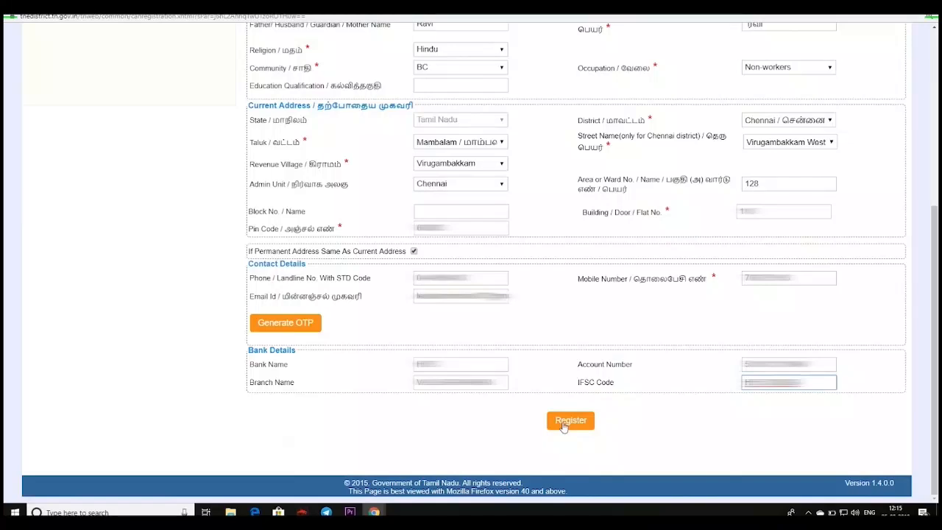
# Submit the completed CAN registration form with the Register button.
pyautogui.click(564, 423)
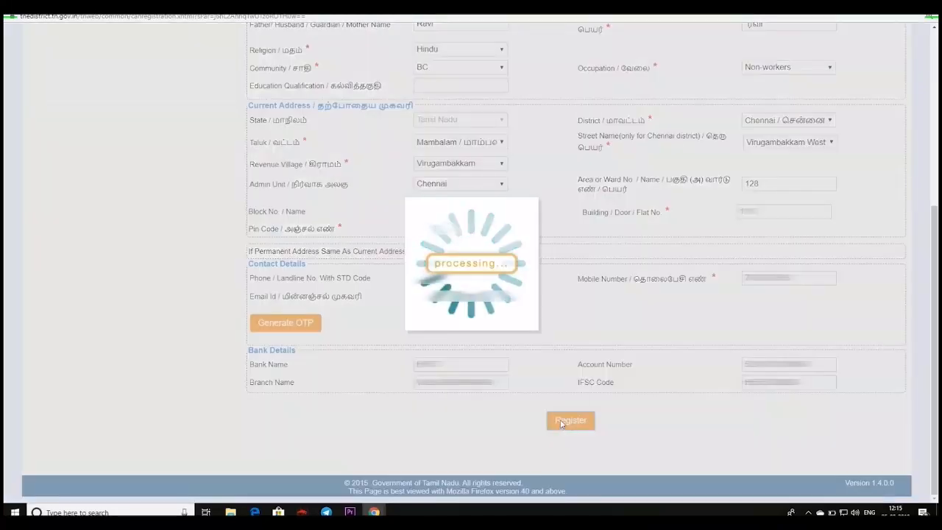